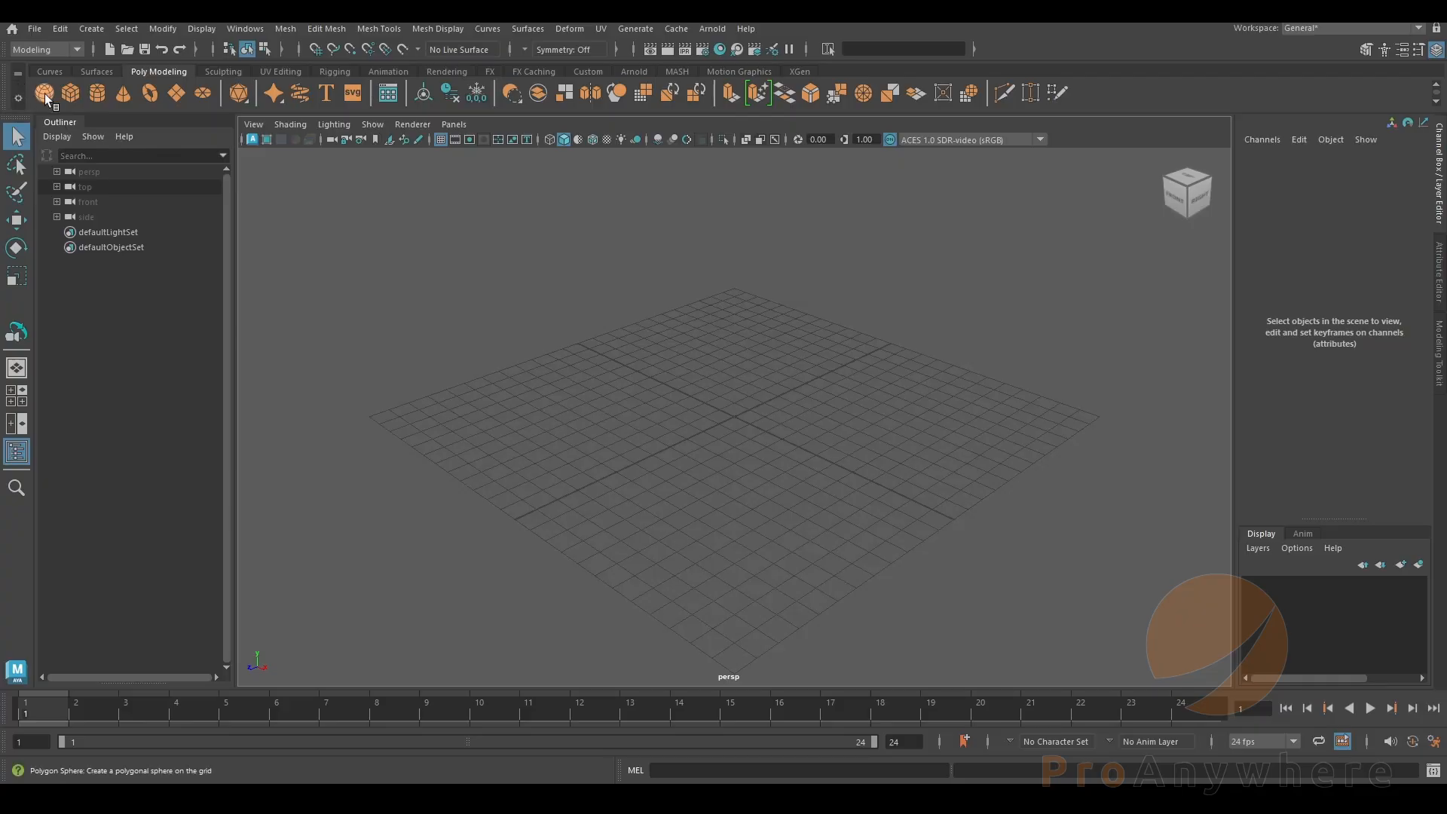
left_click(245, 29)
mouse_move(302, 180)
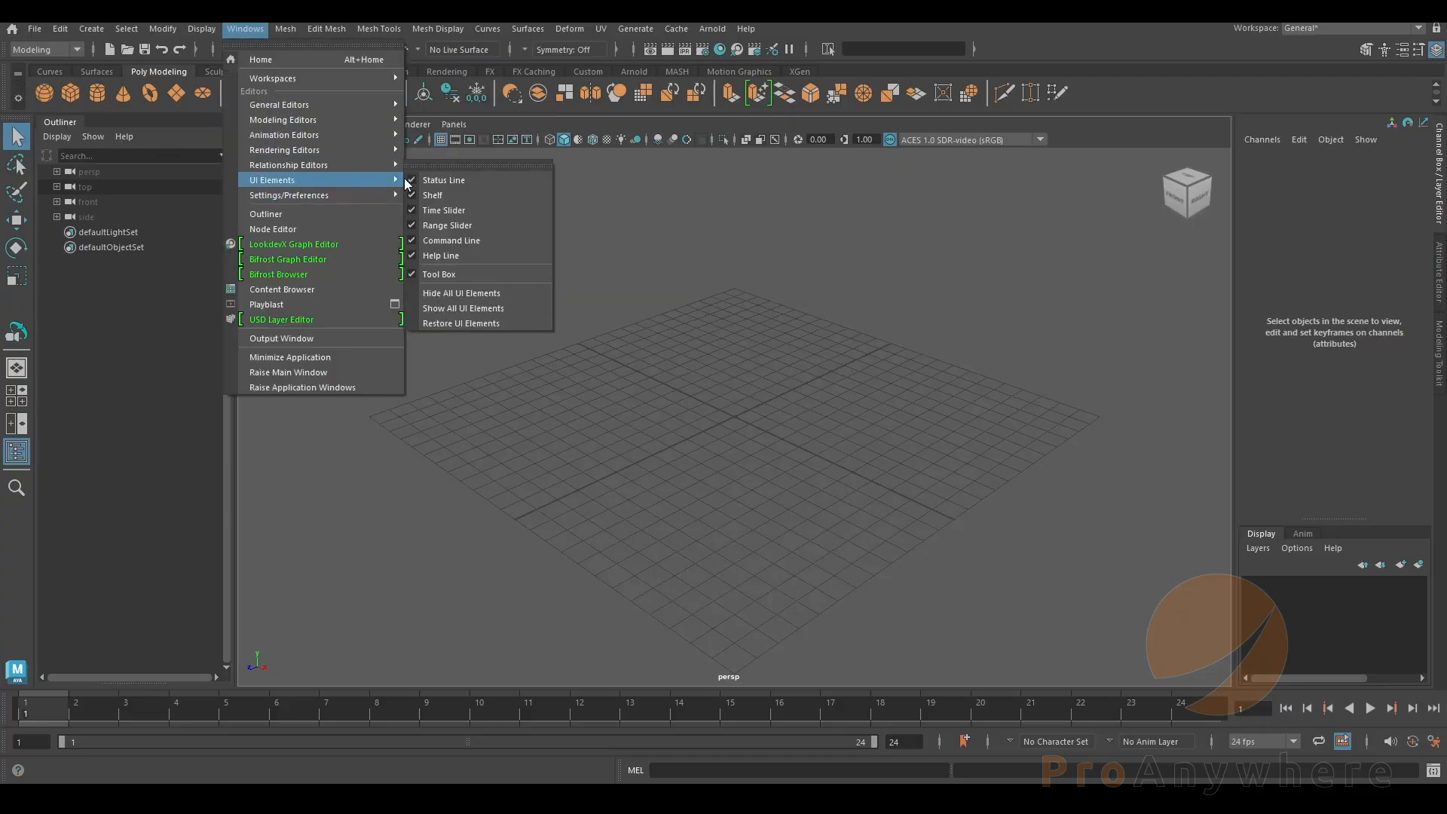
left_click(648, 343)
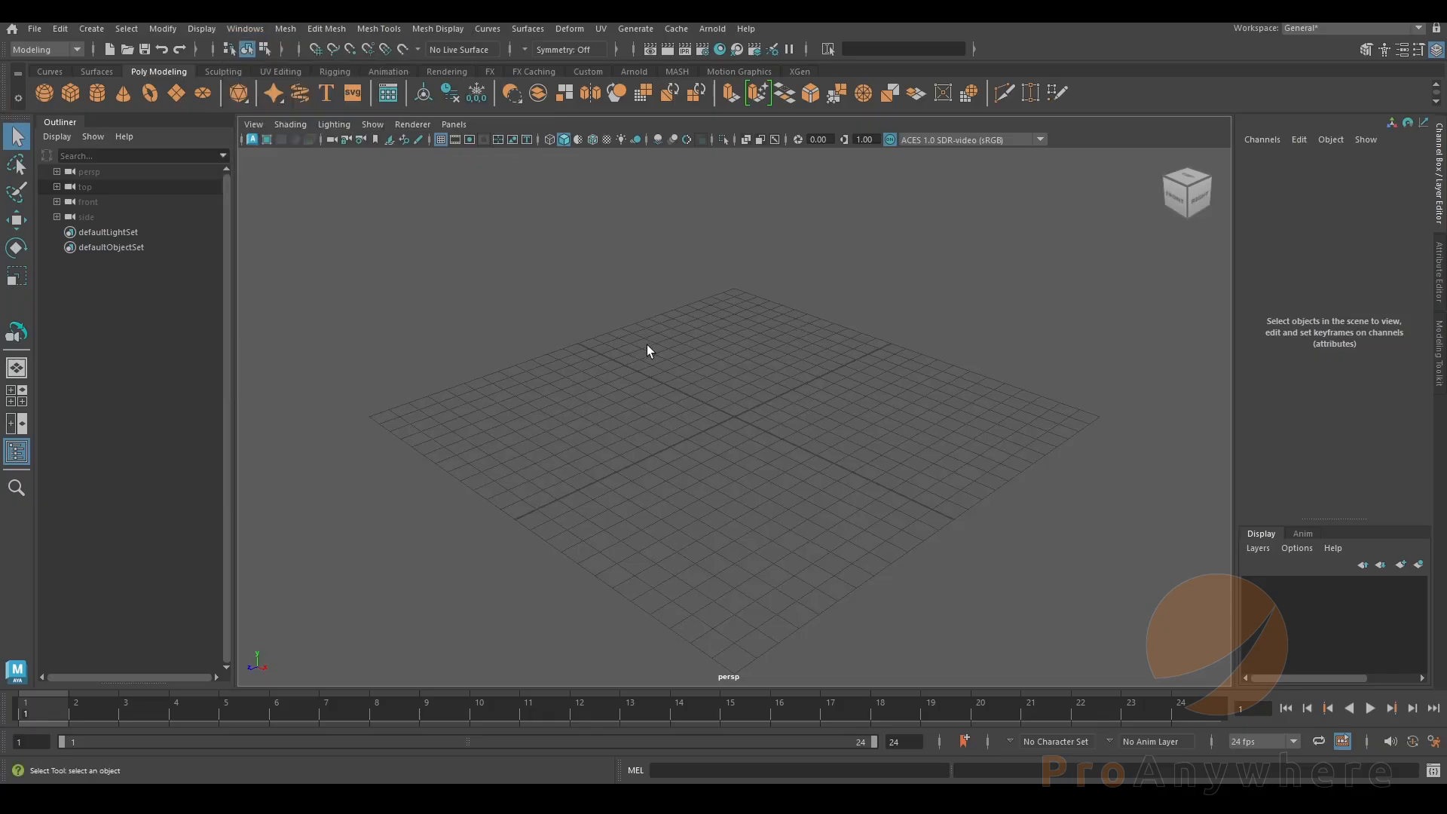
key("space")
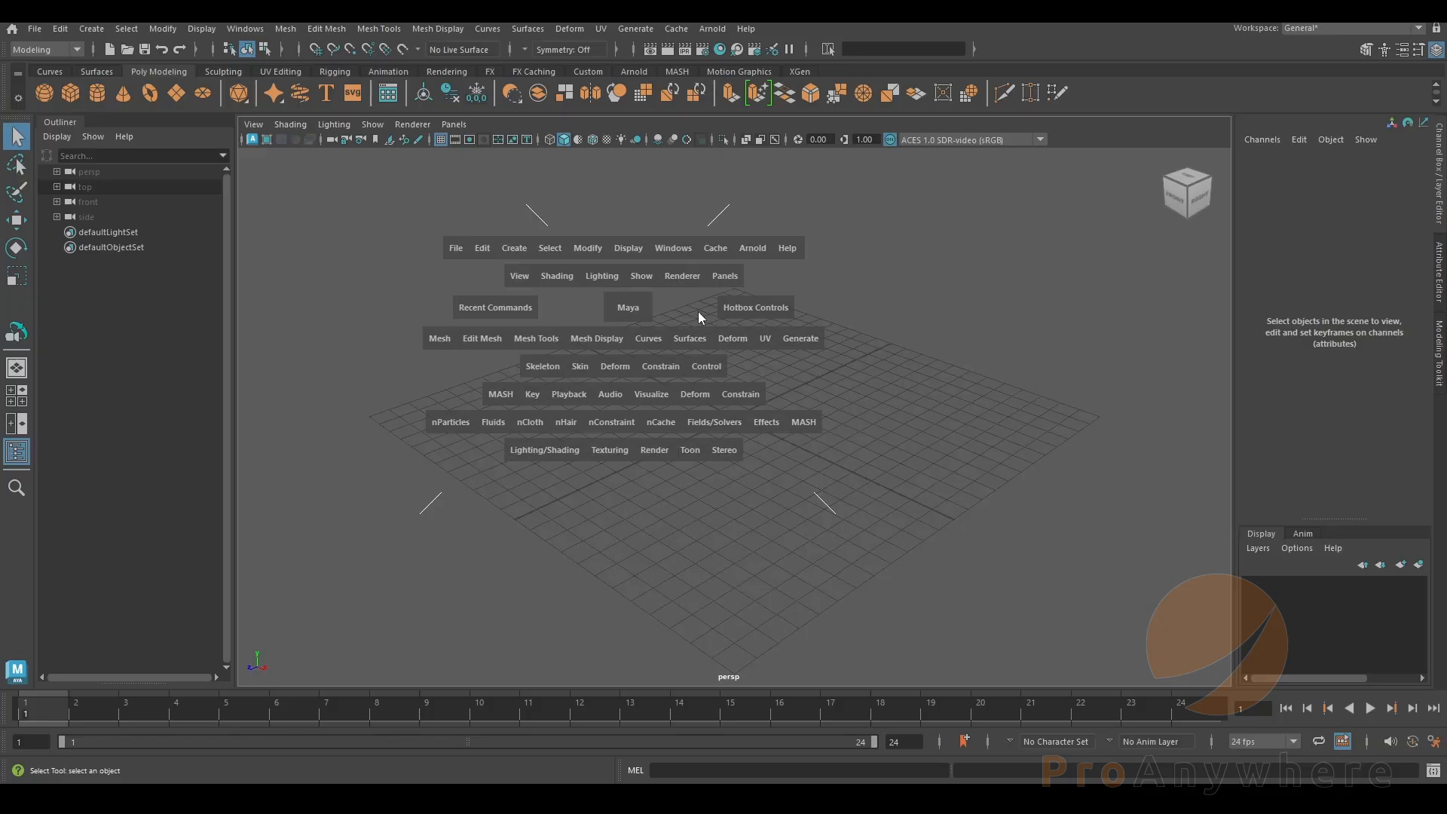
mouse_move(906, 313)
left_mouse_down()
mouse_move(882, 322)
mouse_move(844, 293)
mouse_move(907, 314)
left_mouse_up()
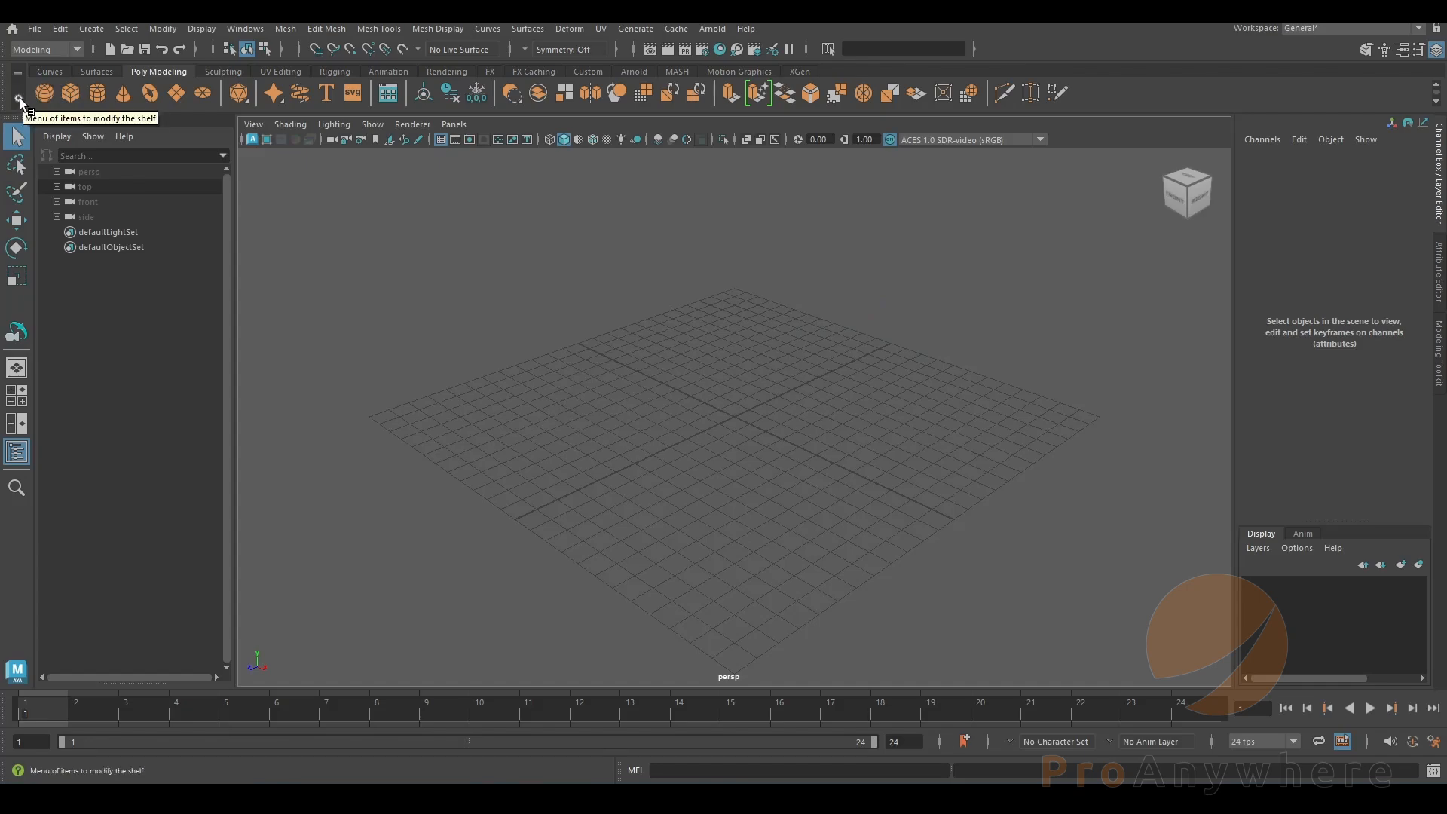
- Create a new custom shelf named my_shelf
left_click(20, 102)
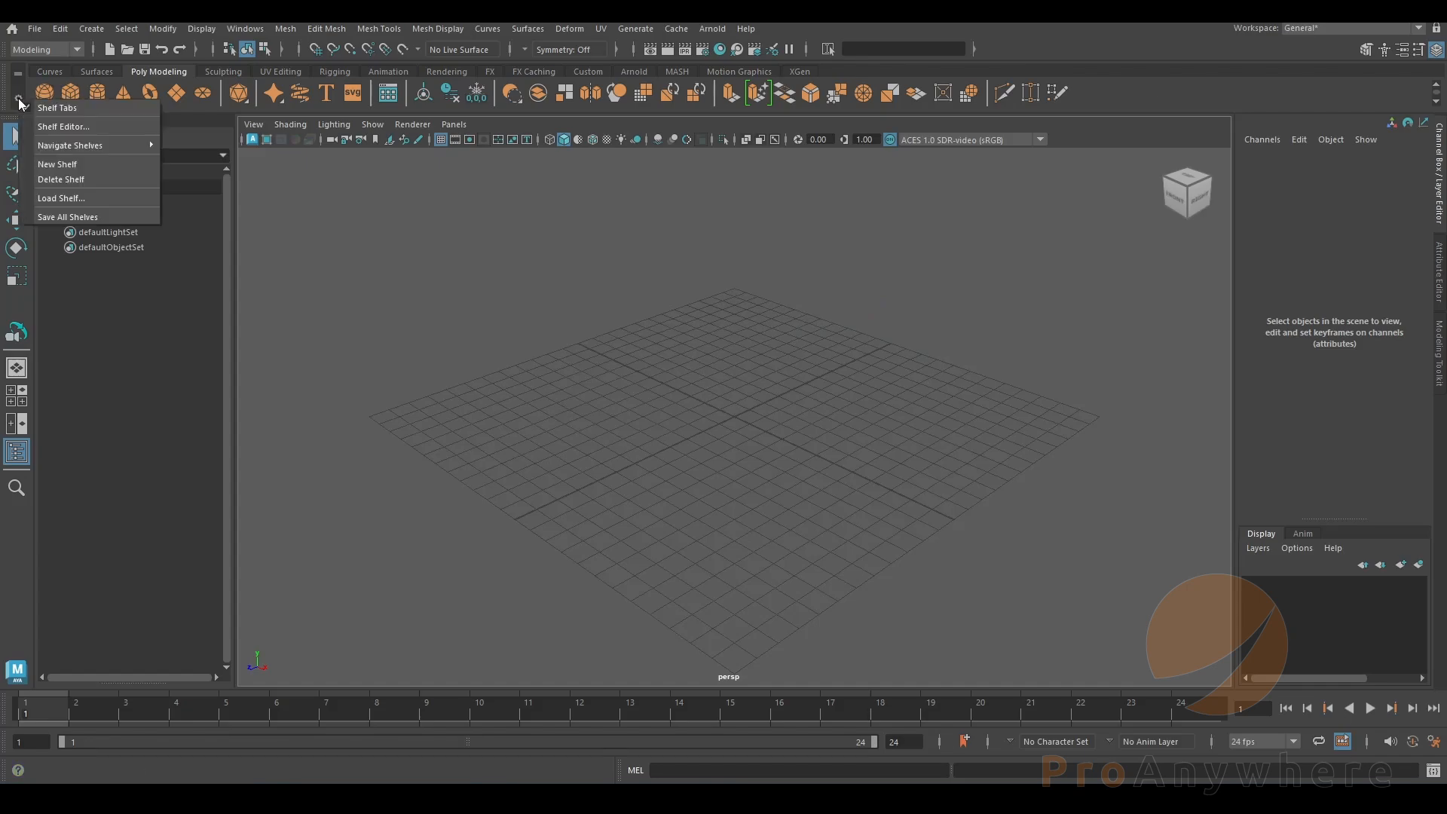
left_click(71, 167)
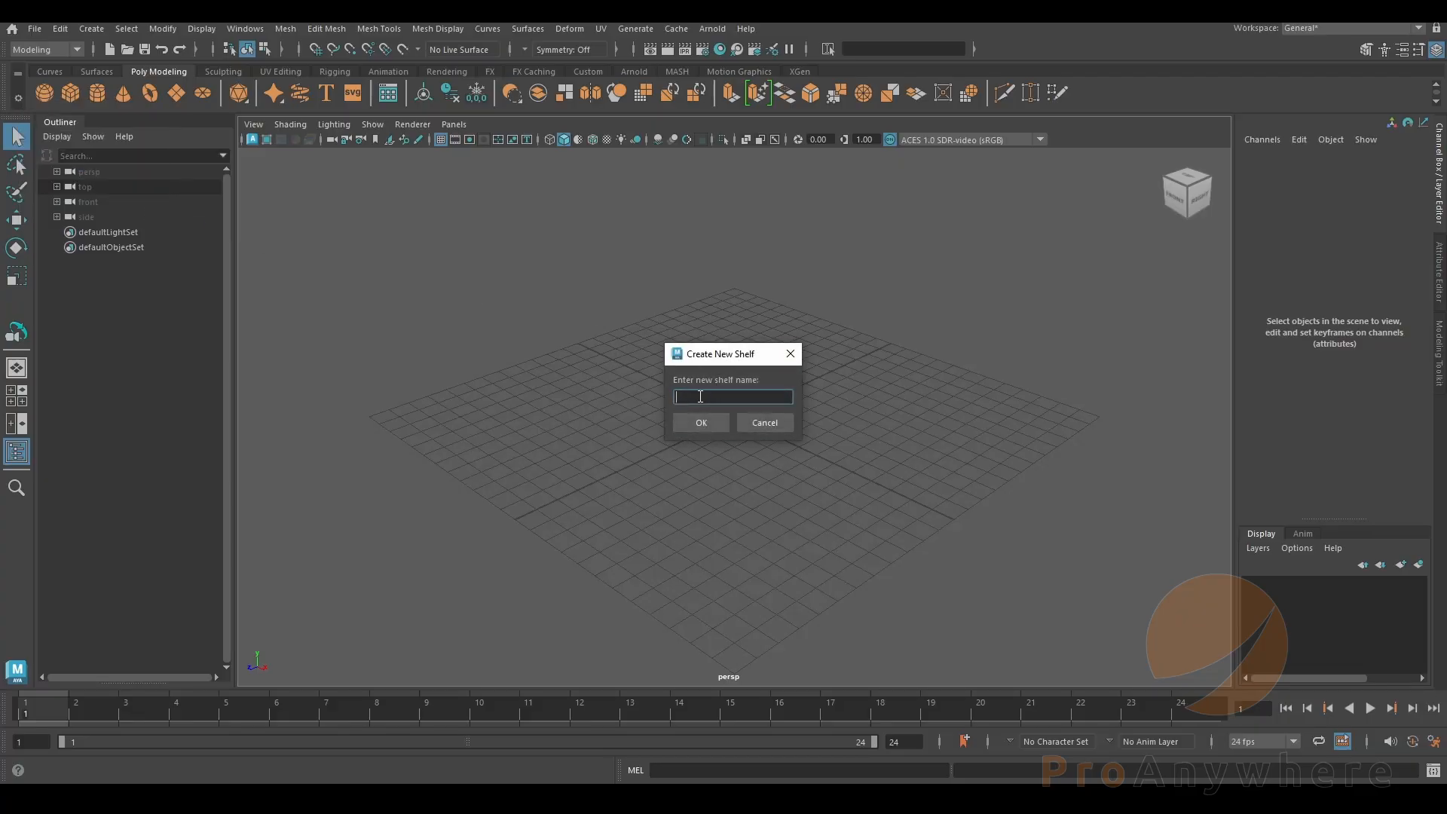
type("my_sfh")
key("BackSpace")
key("BackSpace")
type("hel")
left_click(708, 424)
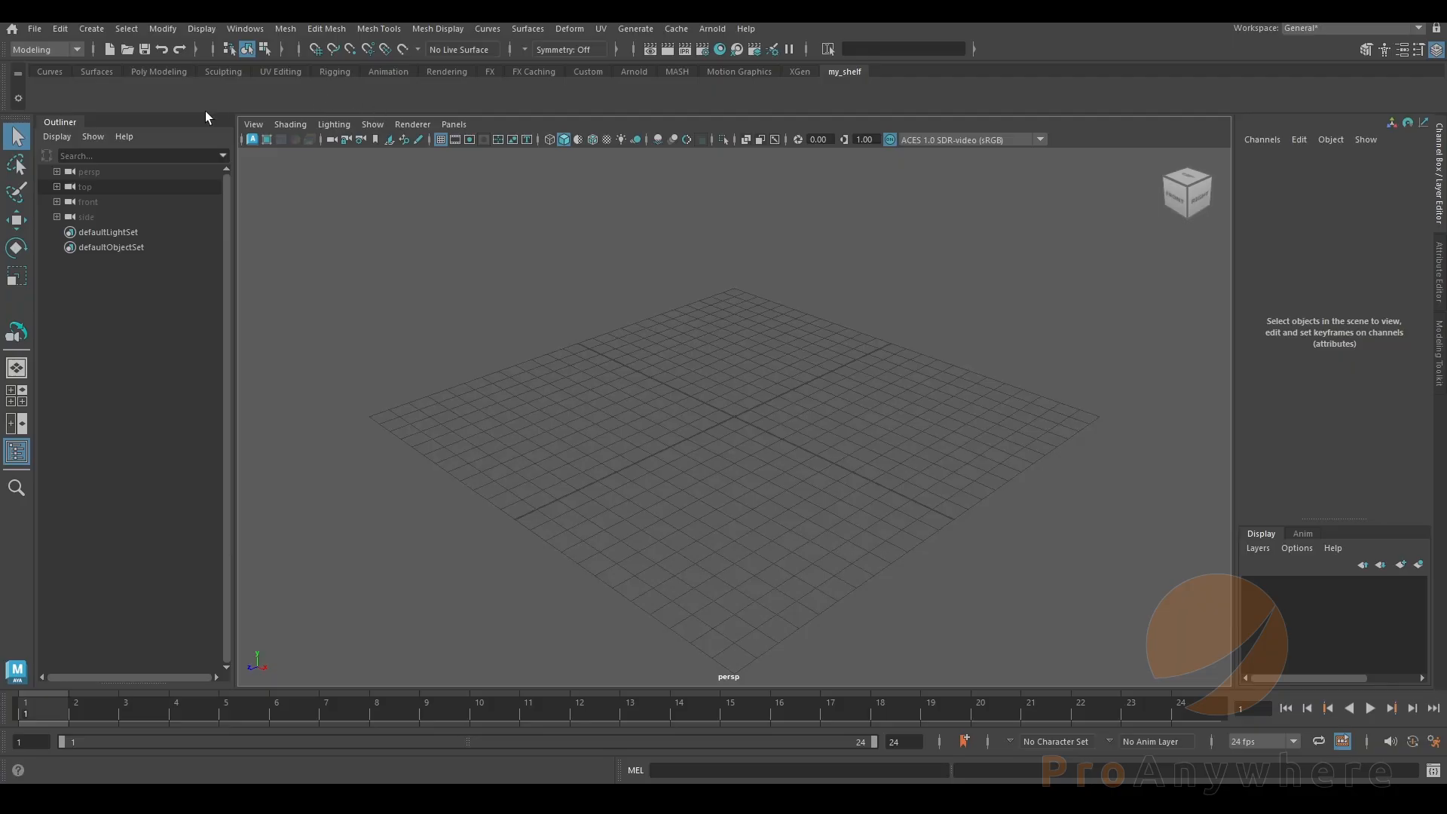
- Add the polygon Cube creation command to the my_shelf shelf as a shortcut
left_click(742, 72)
left_click(677, 72)
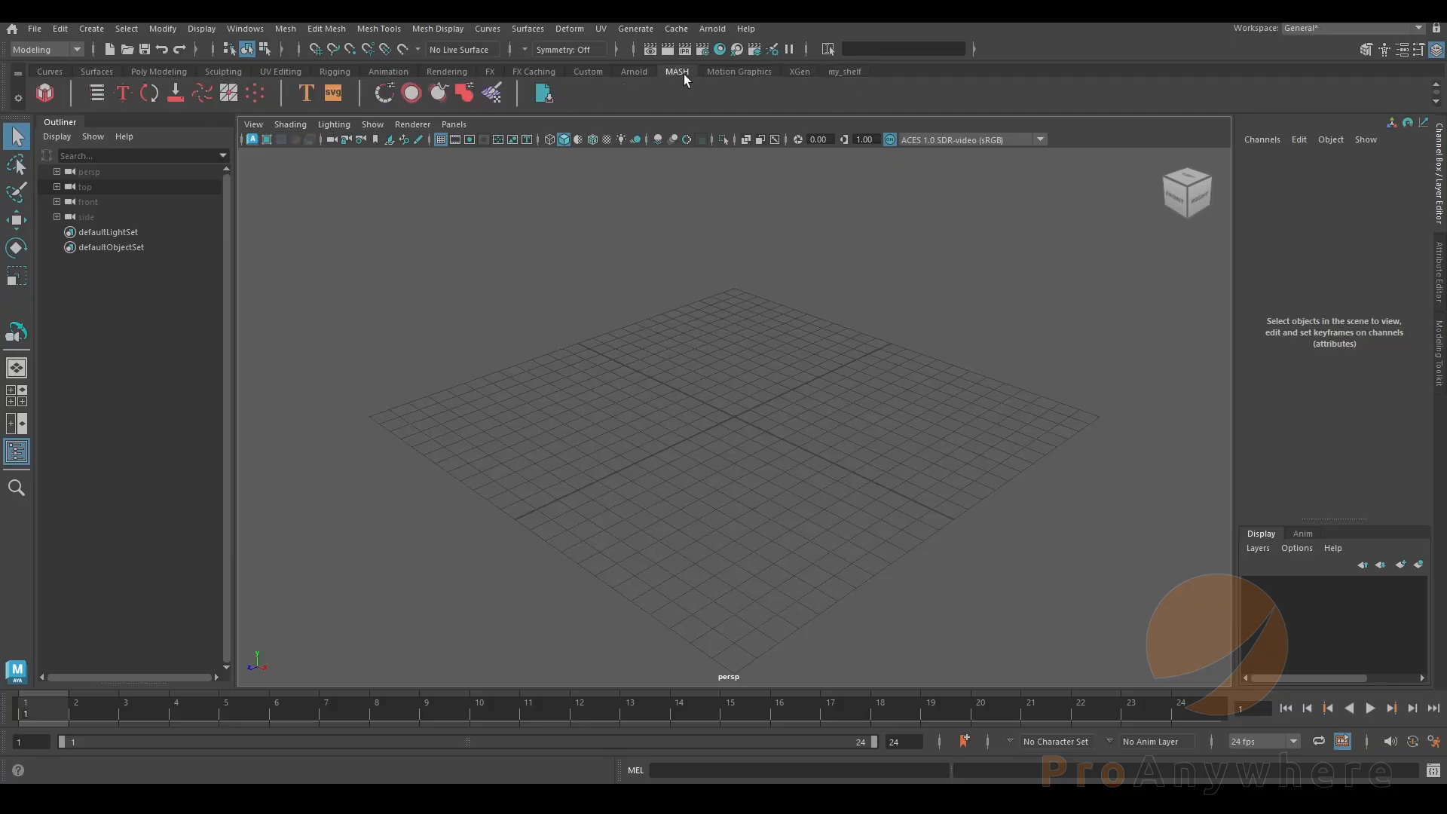
left_click(844, 73)
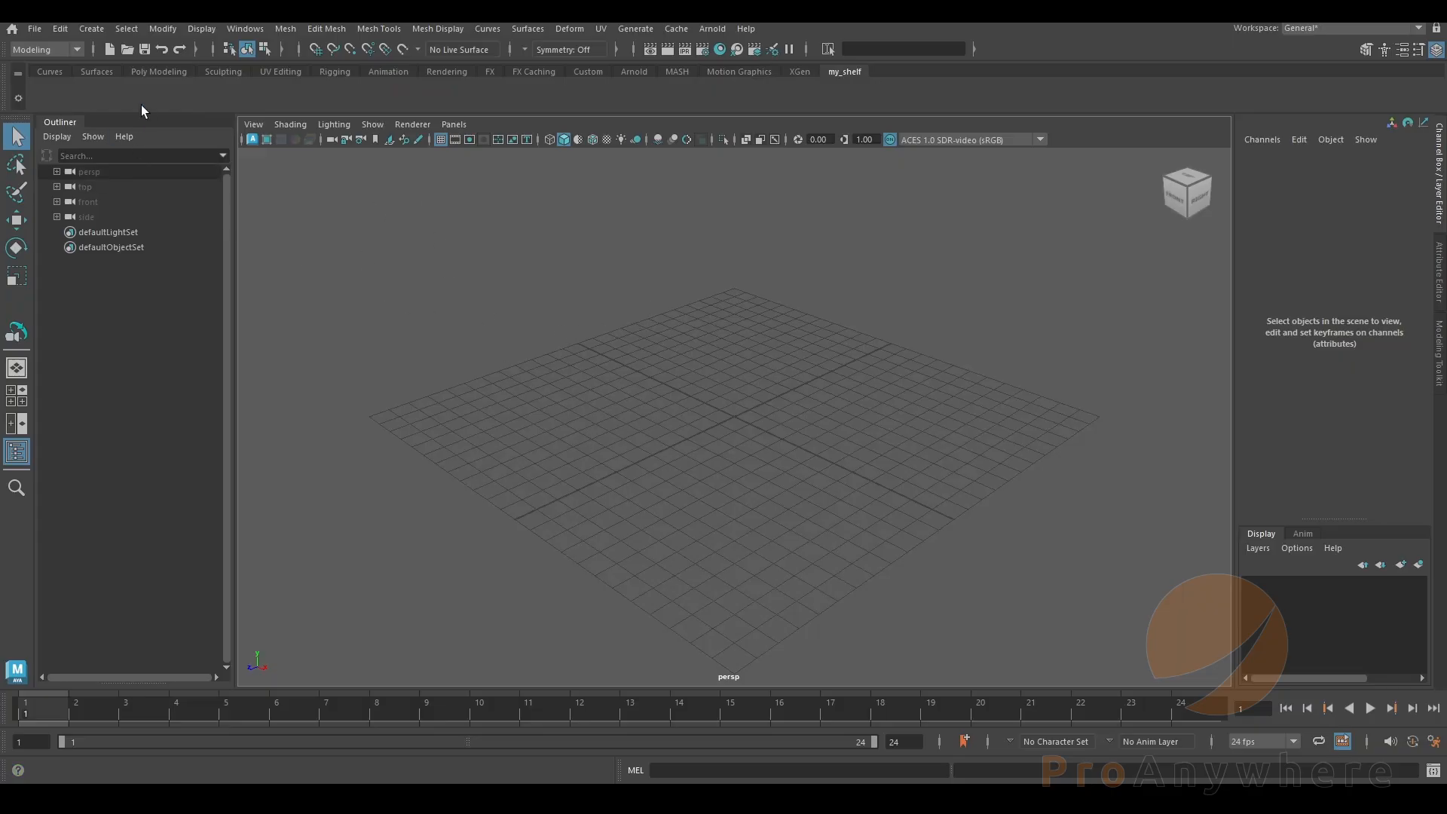
left_click(102, 31)
mouse_move(125, 86)
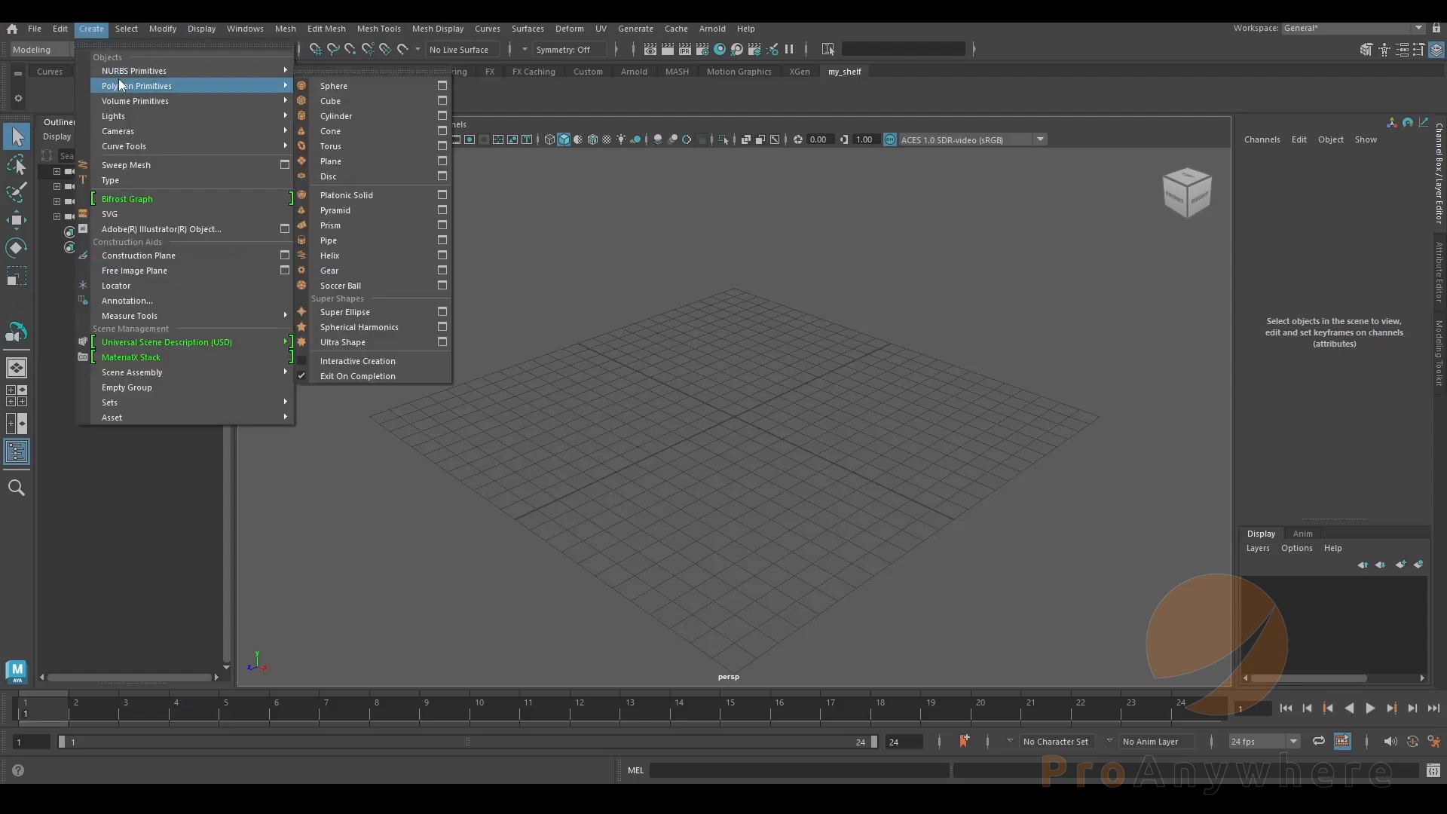
left_click(365, 106, "ctrl+shift")
left_click(769, 284)
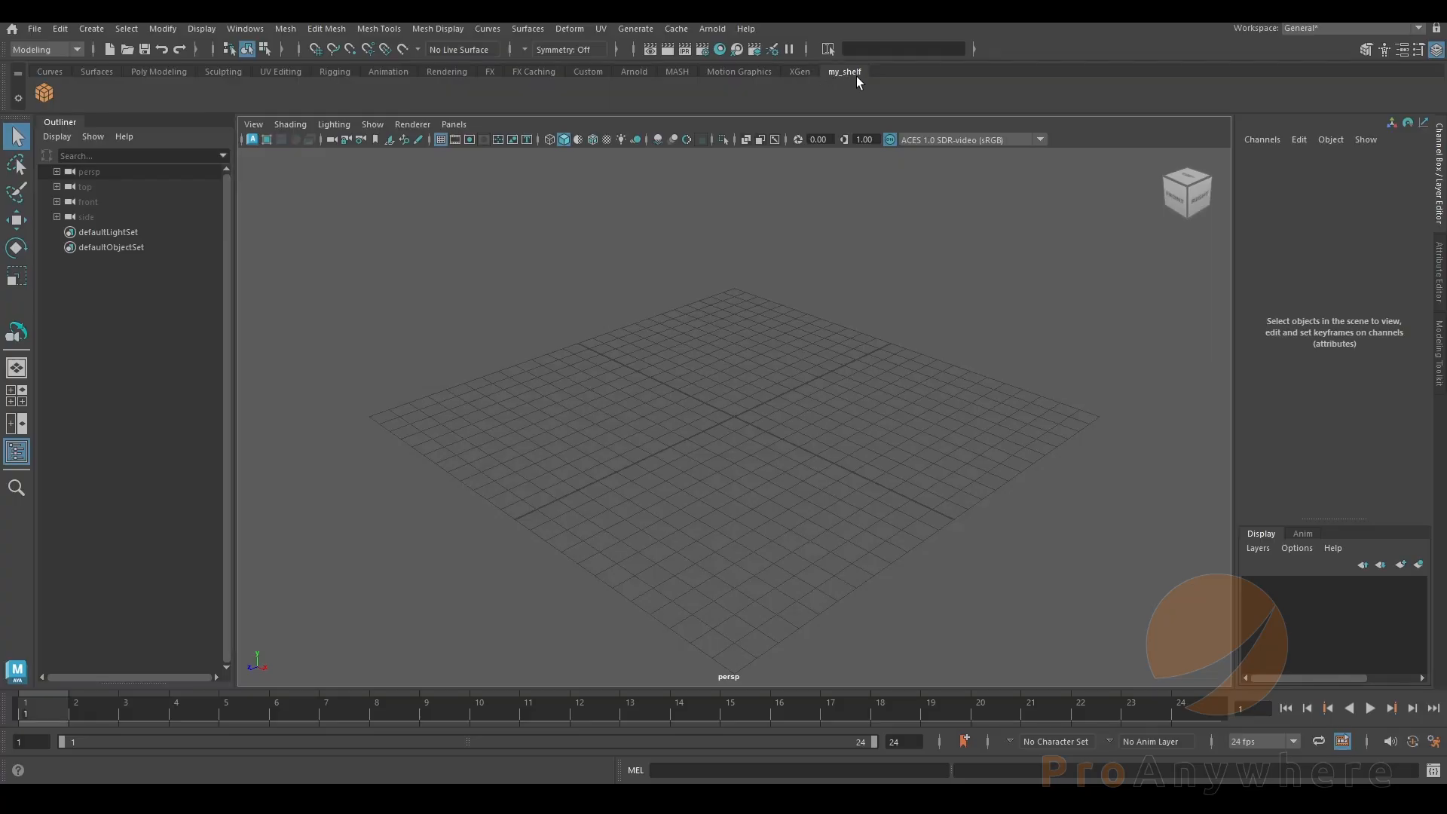
left_click(19, 98)
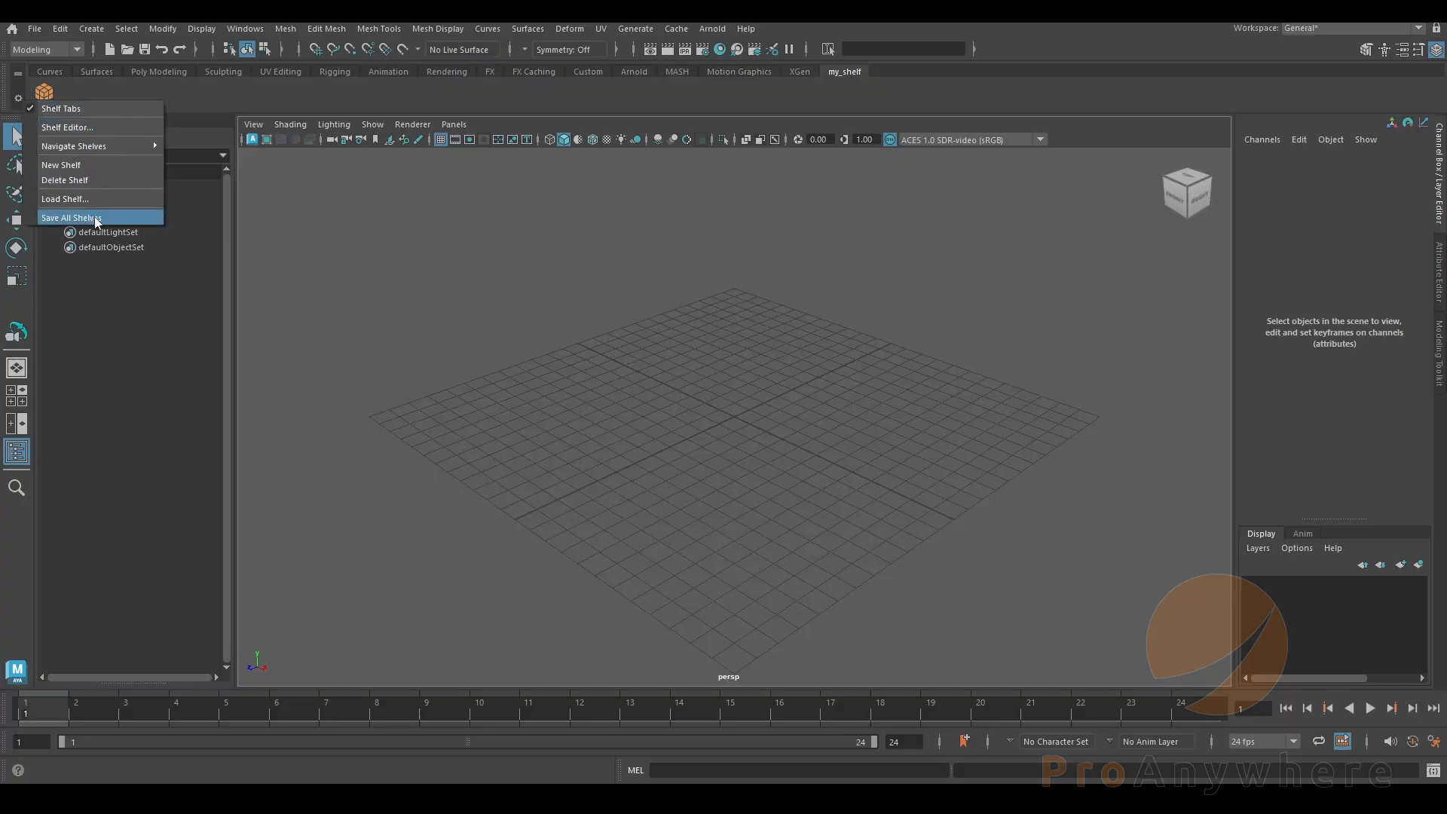
left_click(419, 325)
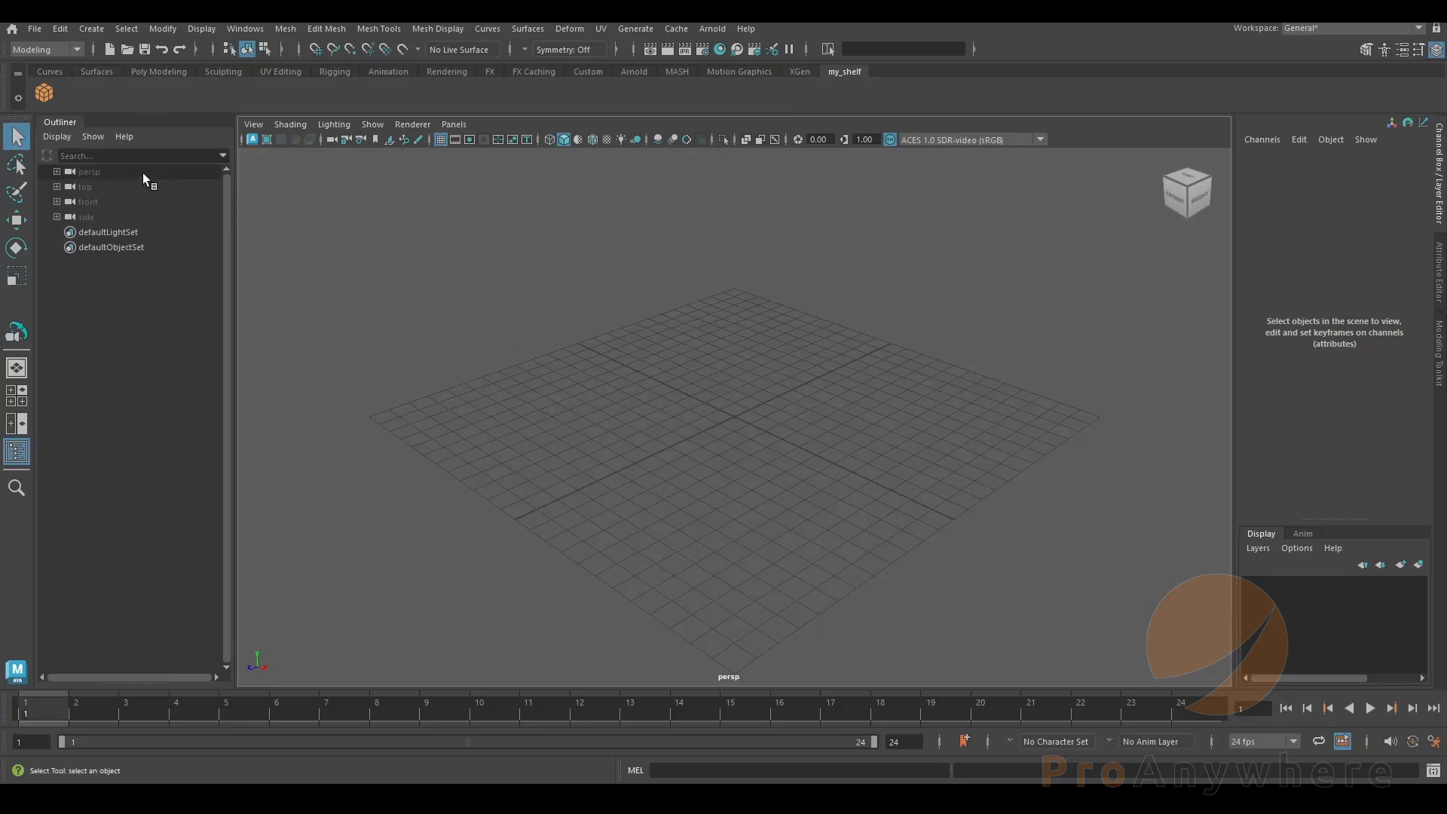
- Create a polygon cube at the origin using the cube shortcut on my_shelf
left_click(45, 92)
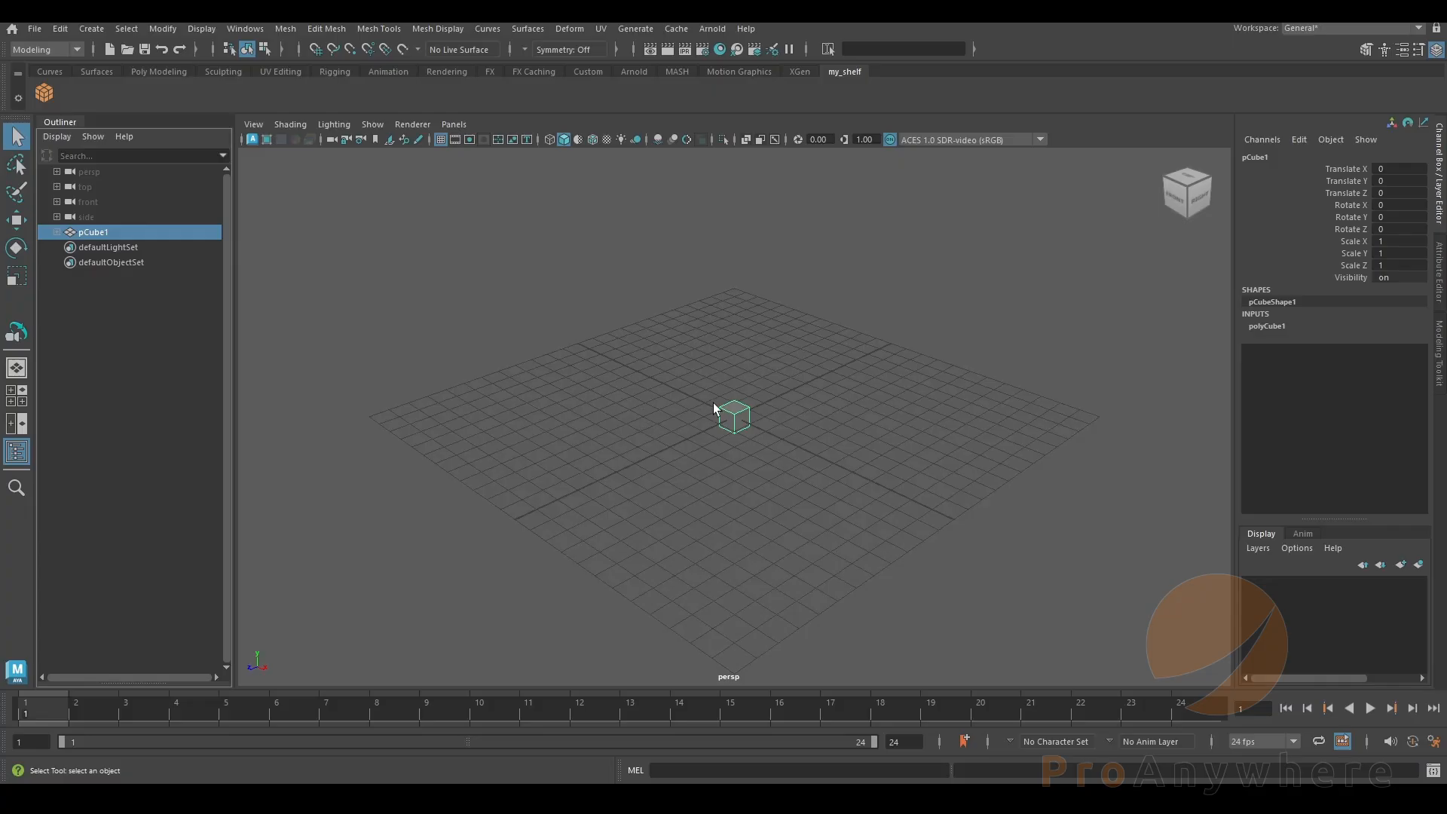
left_click_drag(707, 422, 737, 431, "alt")
right_click_drag(736, 431, 858, 487, "alt")
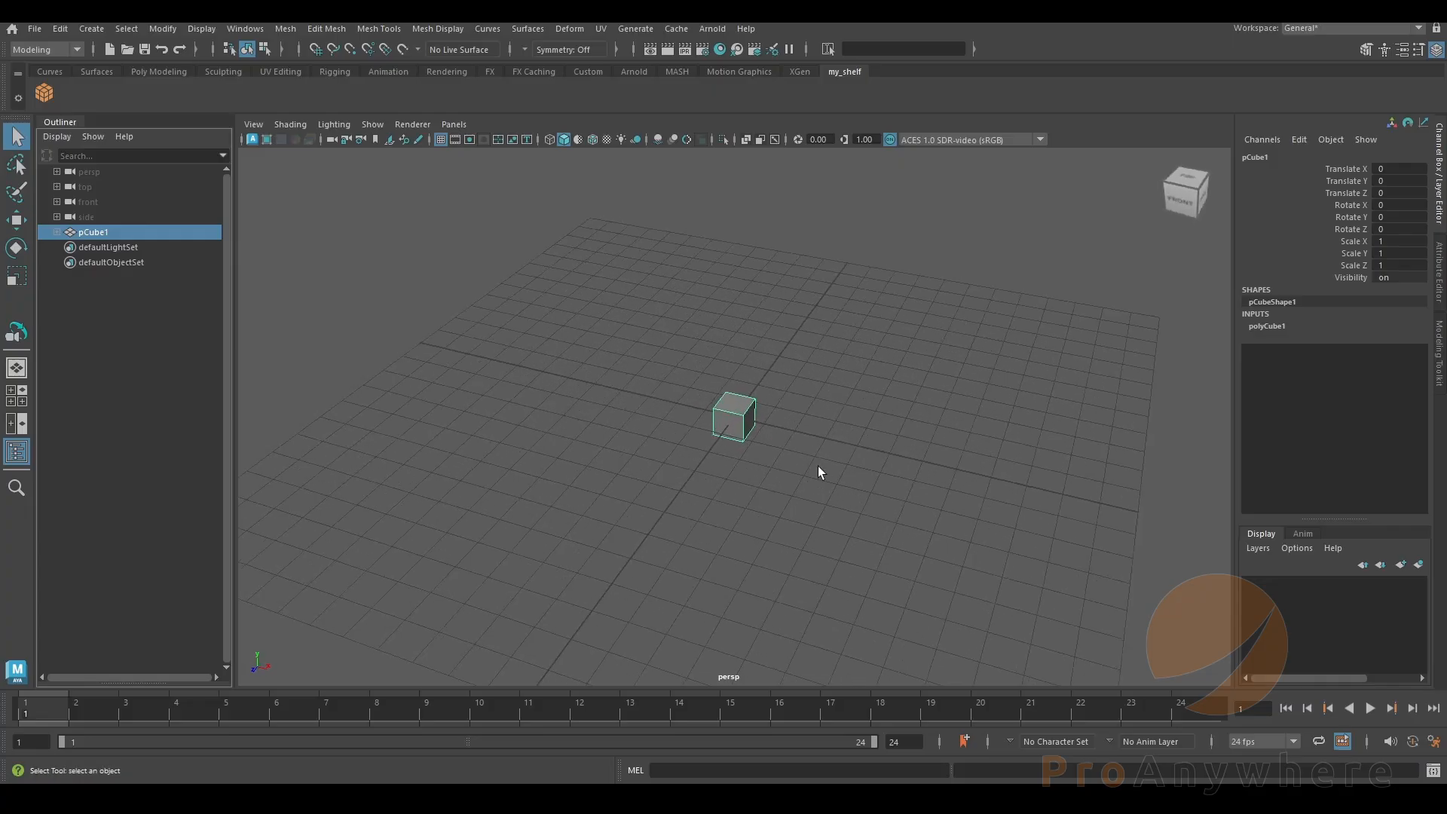
- Move the cube to about X -3.99, Y 2.157 and rotate it to about 19.3° in X and -19.2° in Z
key("w")
left_click_drag(808, 435, 636, 342)
key("e")
left_click(894, 414)
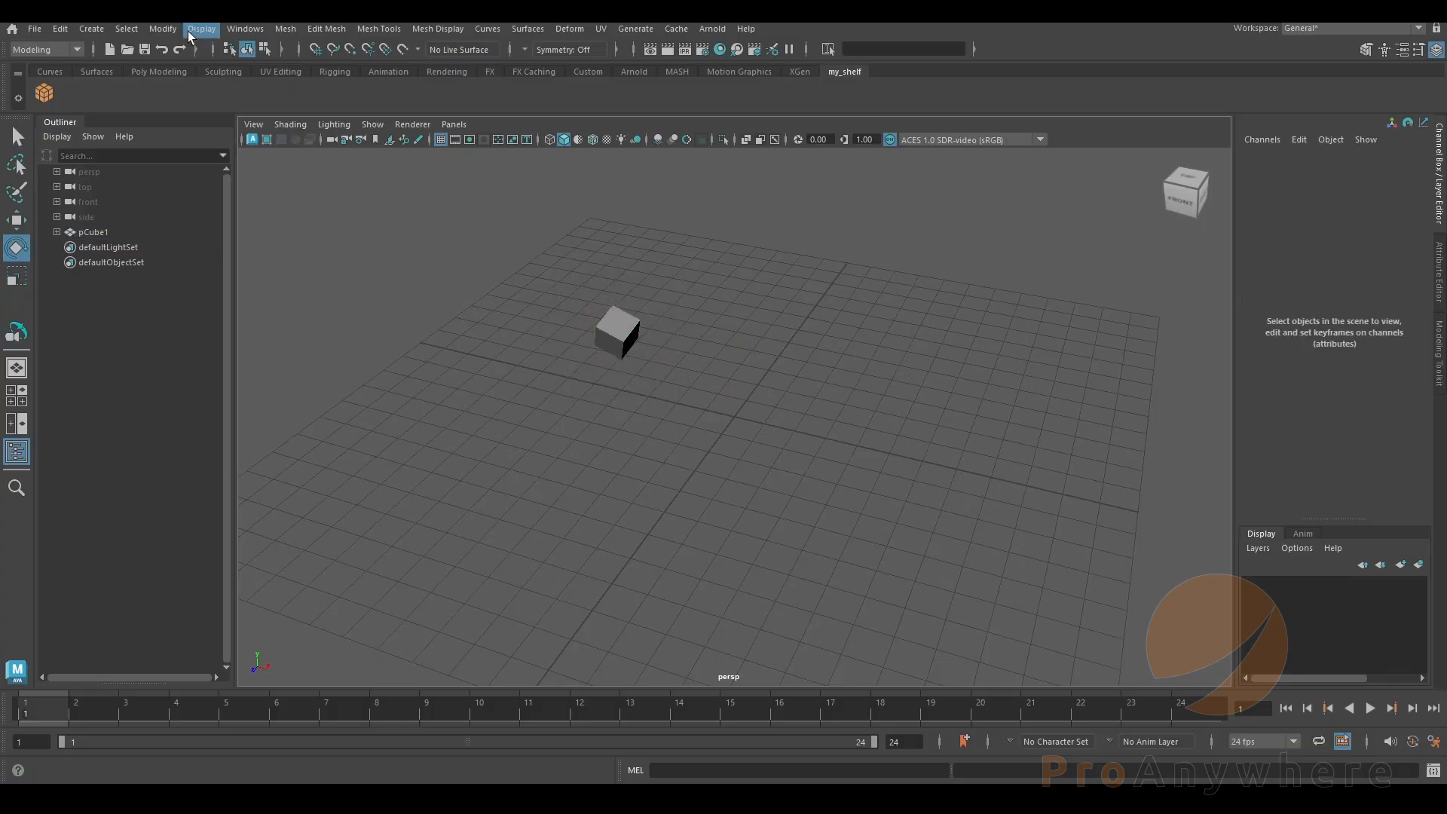
left_click(617, 330)
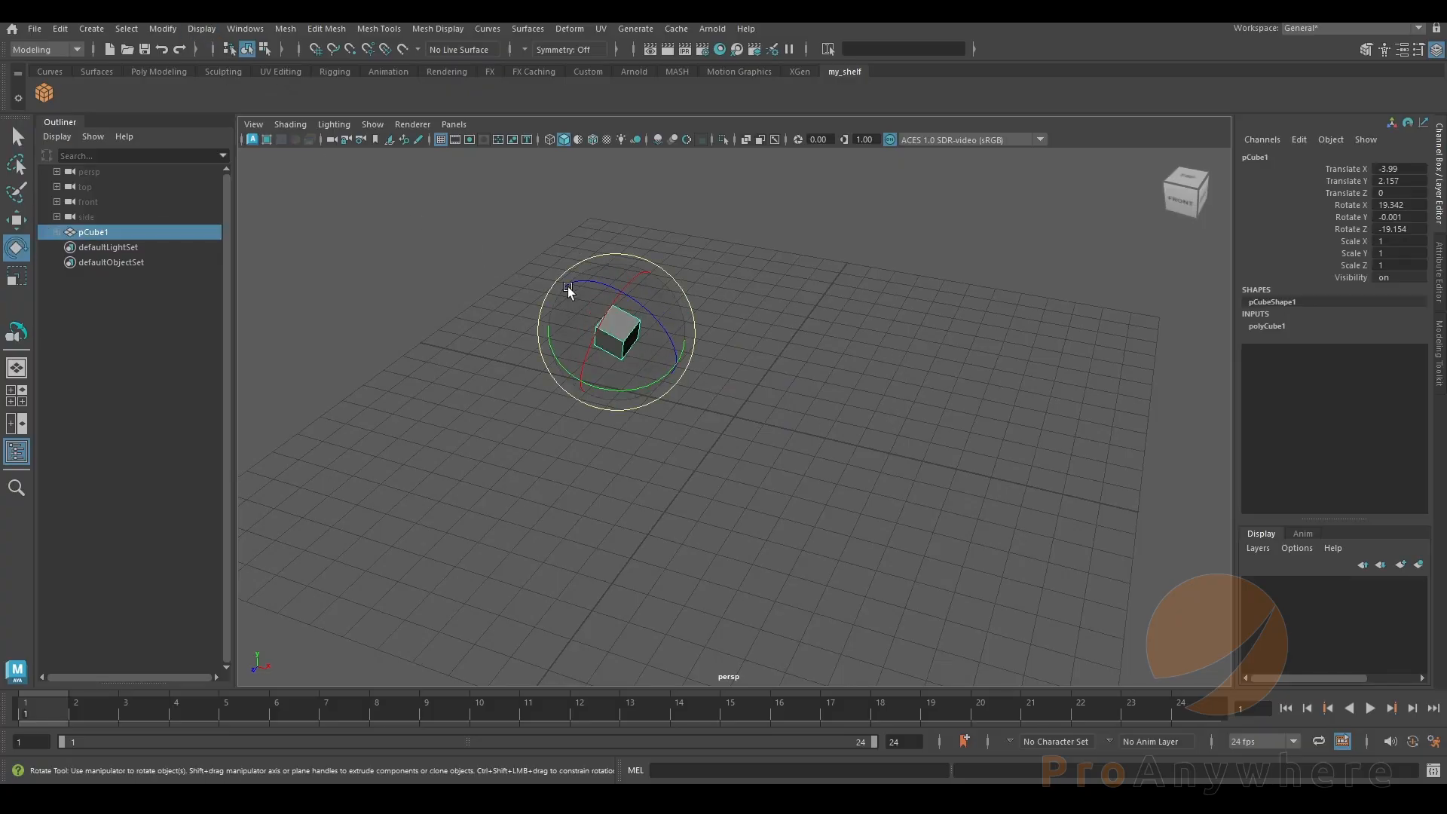
- Add the Reset Transformations command to the my_shelf shelf as a shortcut
left_click(154, 30)
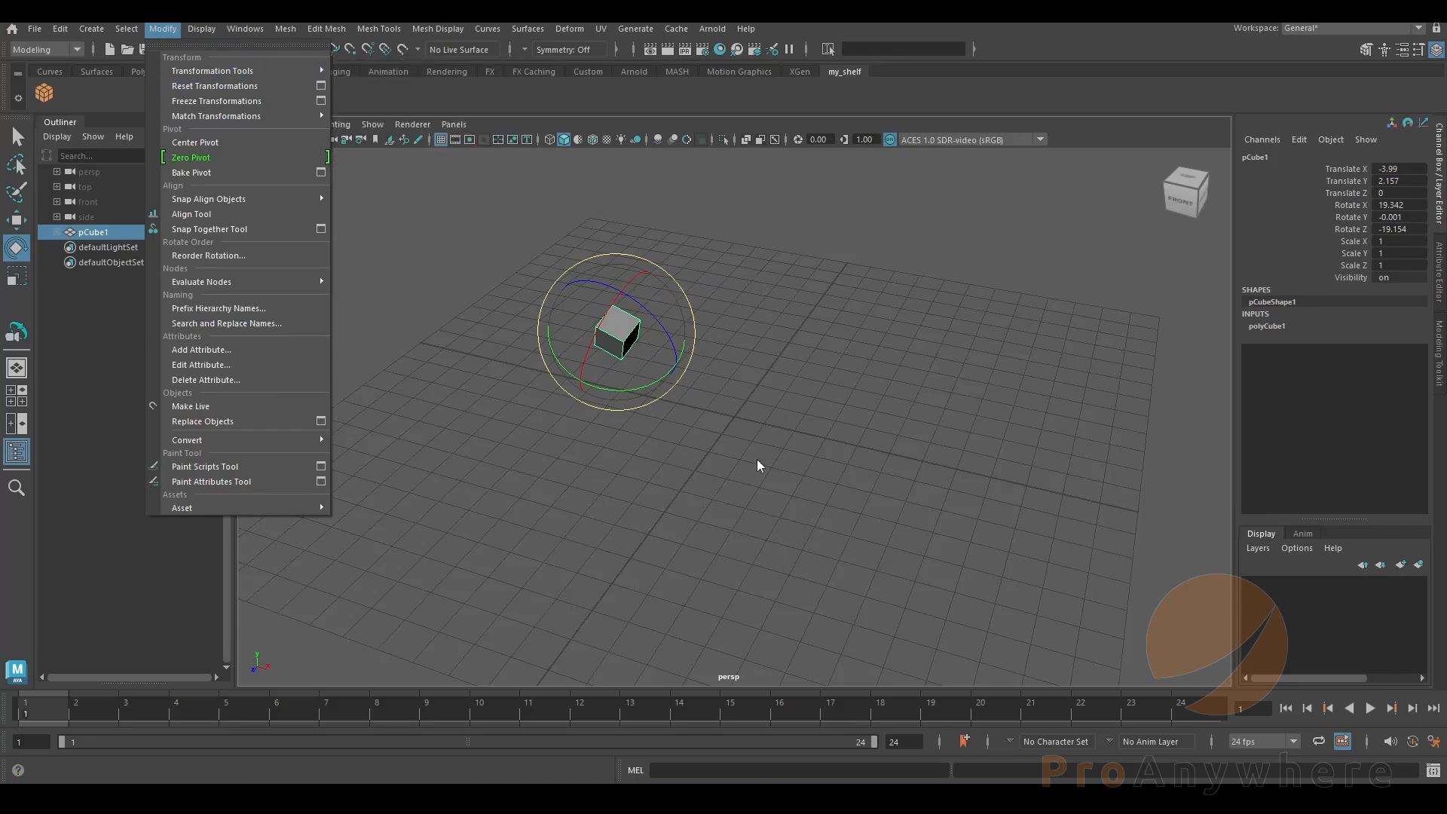
left_click(242, 81, "ctrl+shift")
left_click(772, 469)
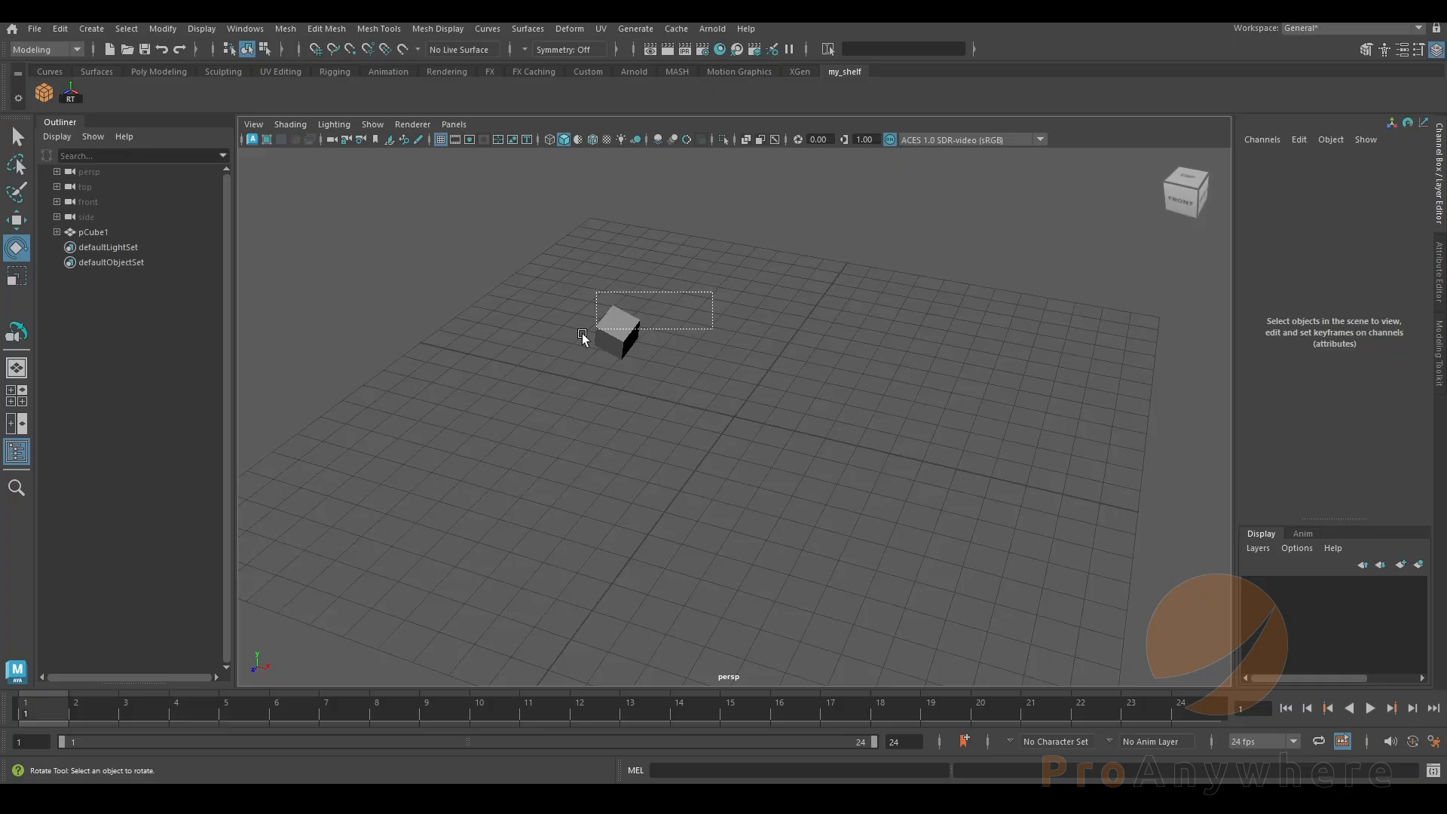
- Reset the cube's transformations using the Reset Transformations shortcut on my_shelf, then deselect the cube
left_click(620, 331)
left_click(75, 94)
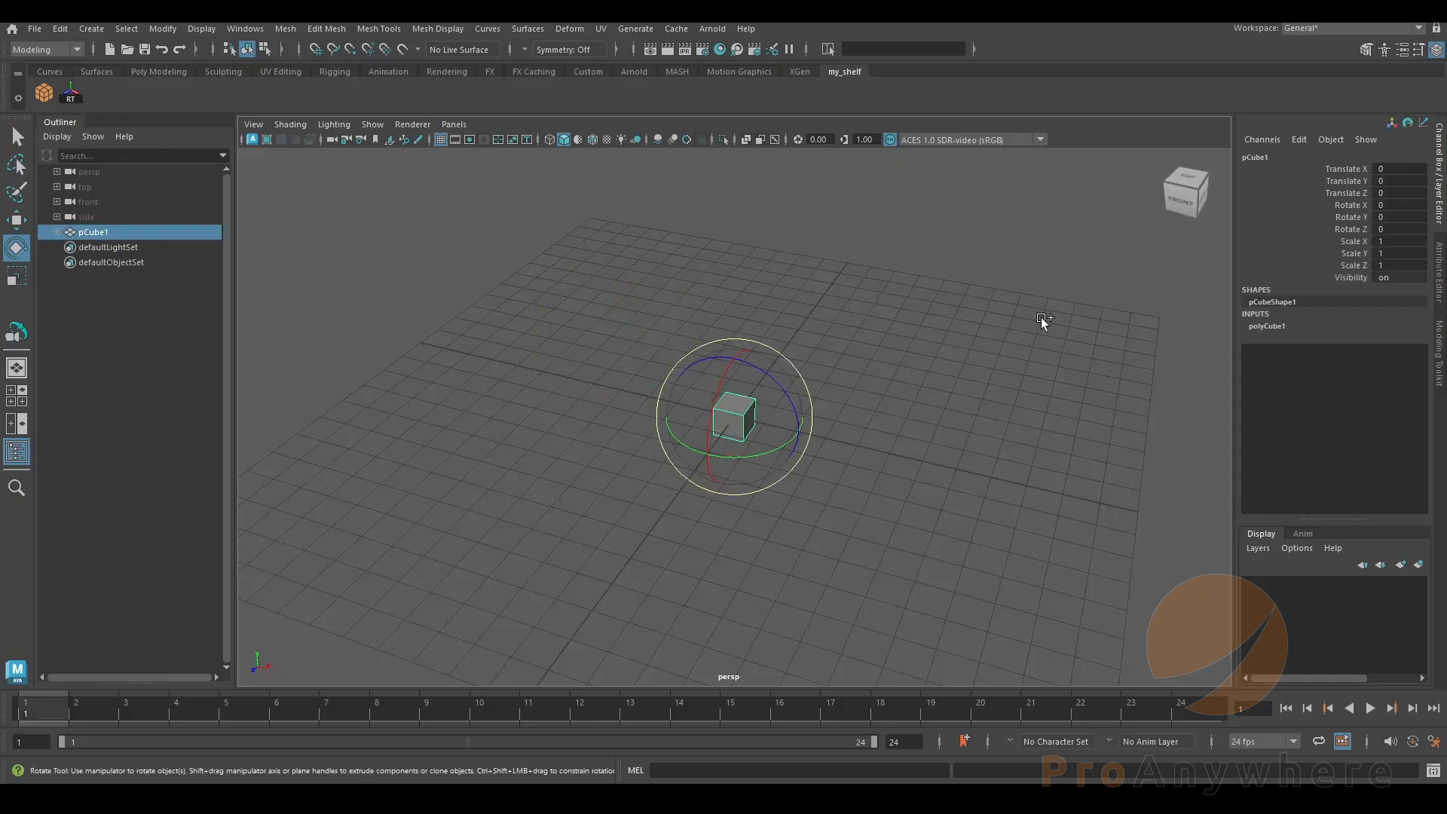
left_click(513, 329)
mouse_move(479, 347)
left_mouse_down("alt")
mouse_move(472, 373)
mouse_move(540, 378)
mouse_move(544, 395)
left_mouse_up("alt")
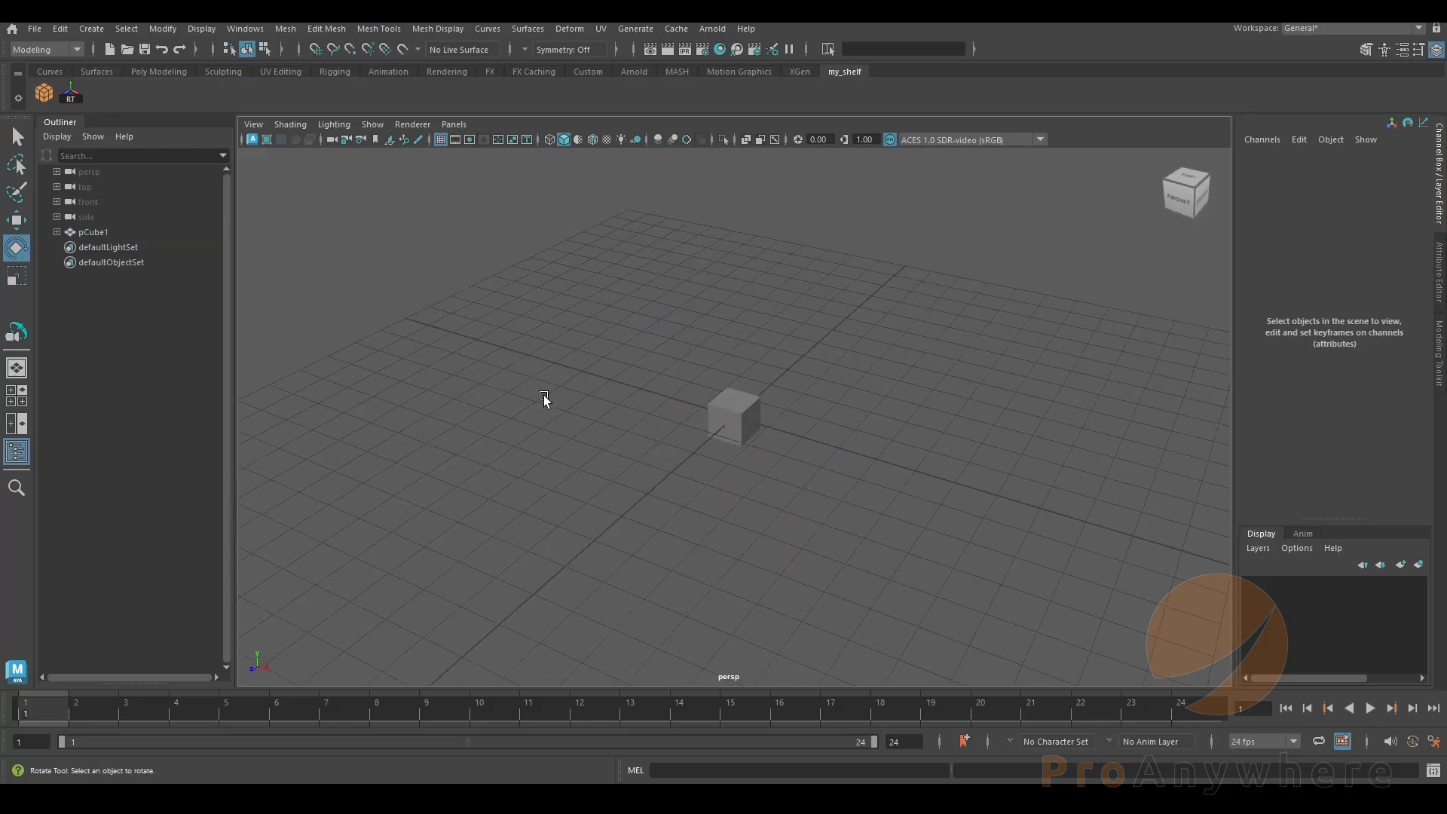
- Open the Script Editor and write the command "sphere;" as a MEL script
left_click(1434, 770)
left_click_drag(361, 138, 815, 176)
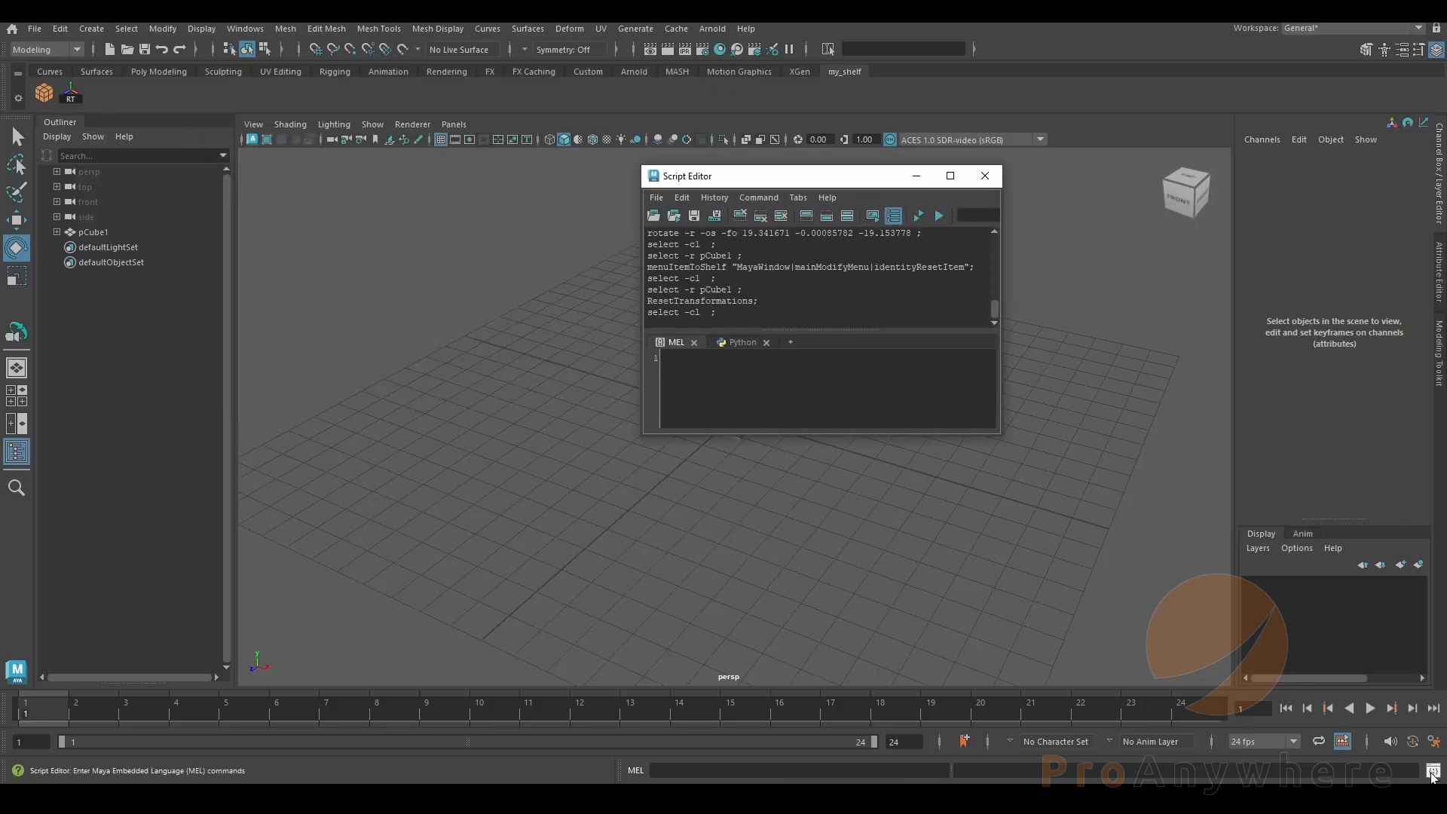
left_click_drag(725, 181, 903, 206)
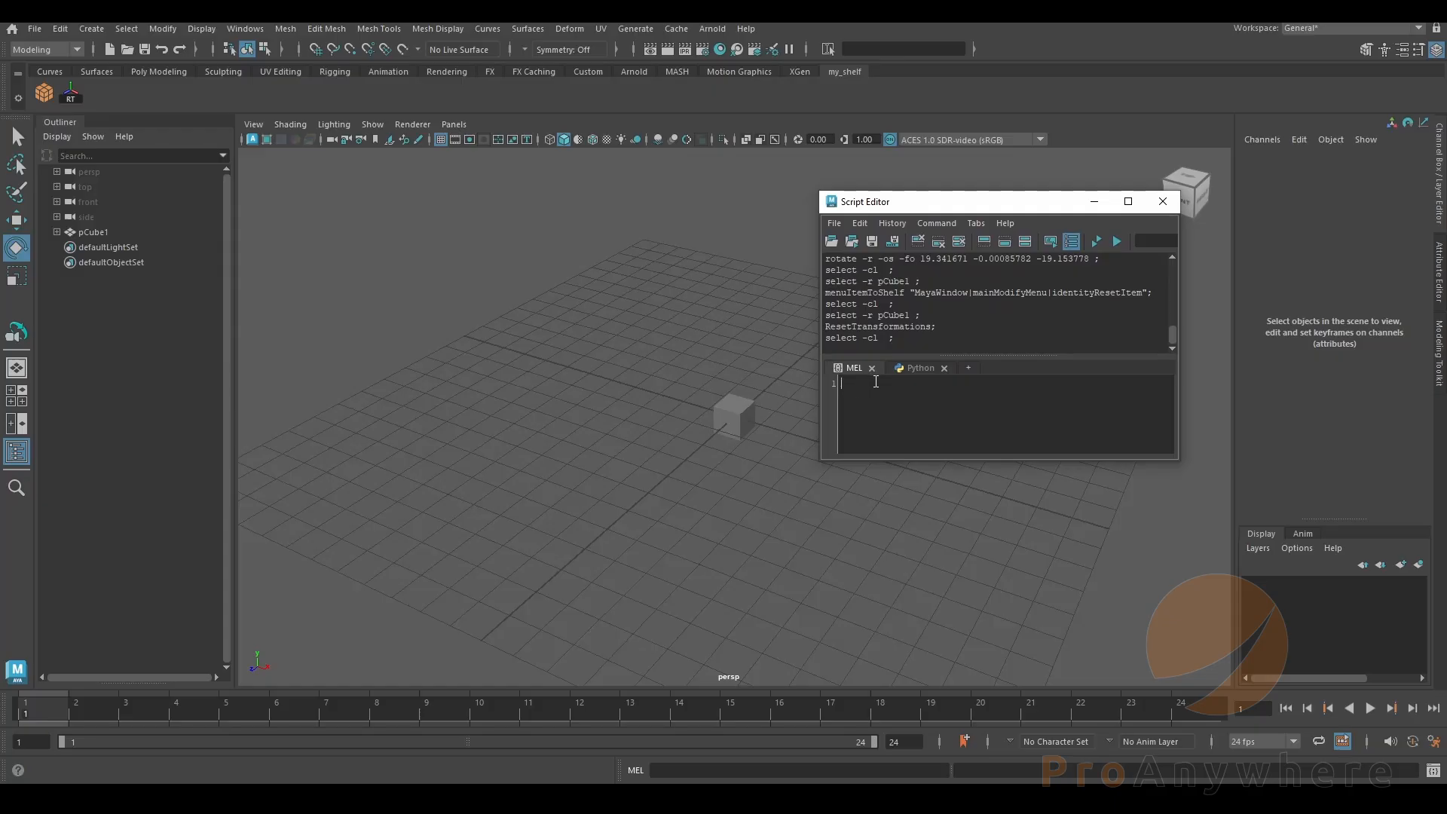
left_click(912, 366)
left_click(856, 368)
left_click(913, 369)
left_click(857, 369)
left_click(860, 401)
type("a")
type("sphere")
type(";")
- Delete the cube from the scene and execute the "sphere;" command to create a NURBS sphere
left_click(728, 414)
key("Delete")
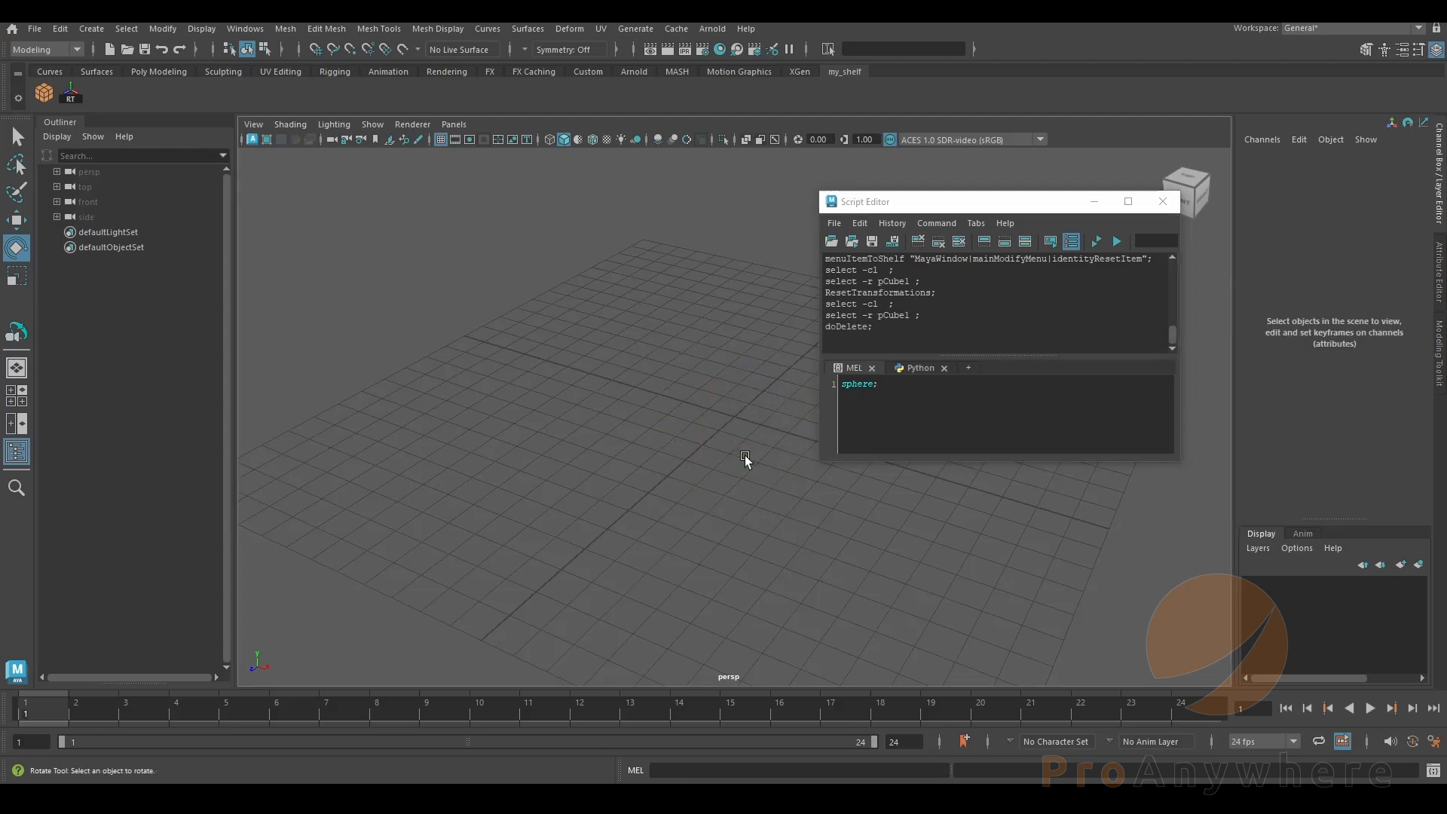
left_click_drag(879, 385, 816, 388)
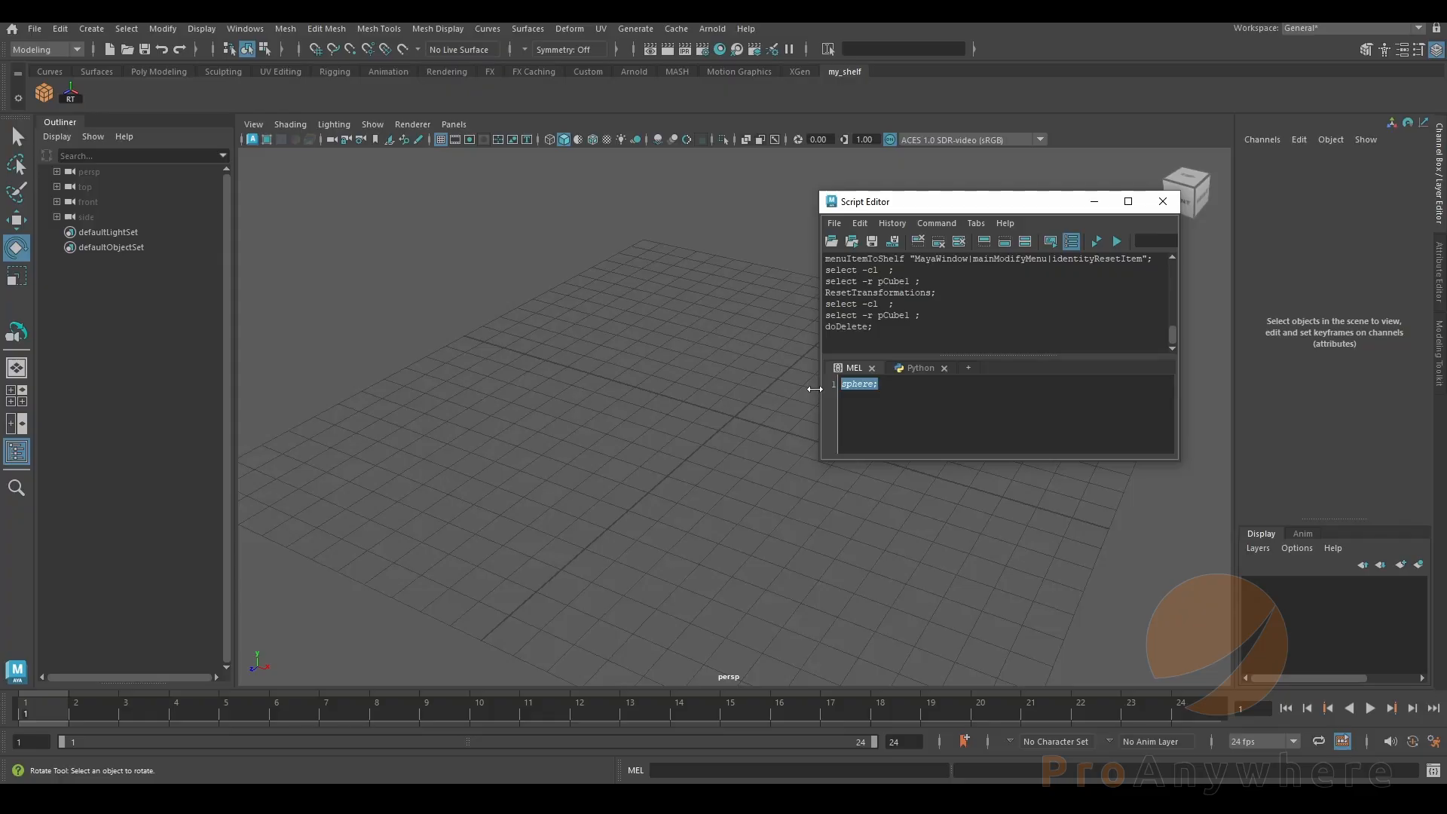
key("ctrl+Return")
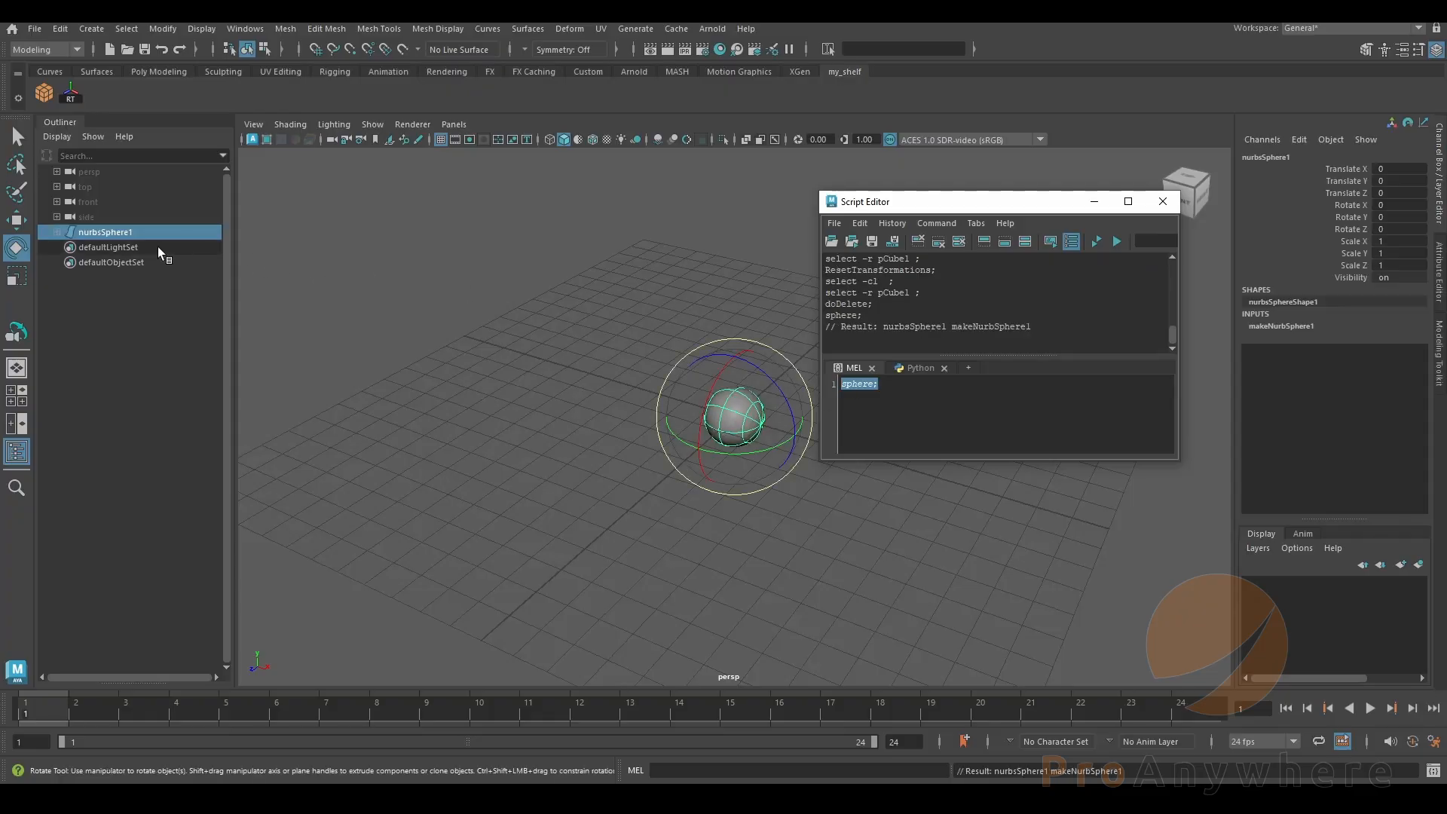
- Restore the erased "sphere;" script line and delete the NURBS sphere from the scene
key("BackSpace")
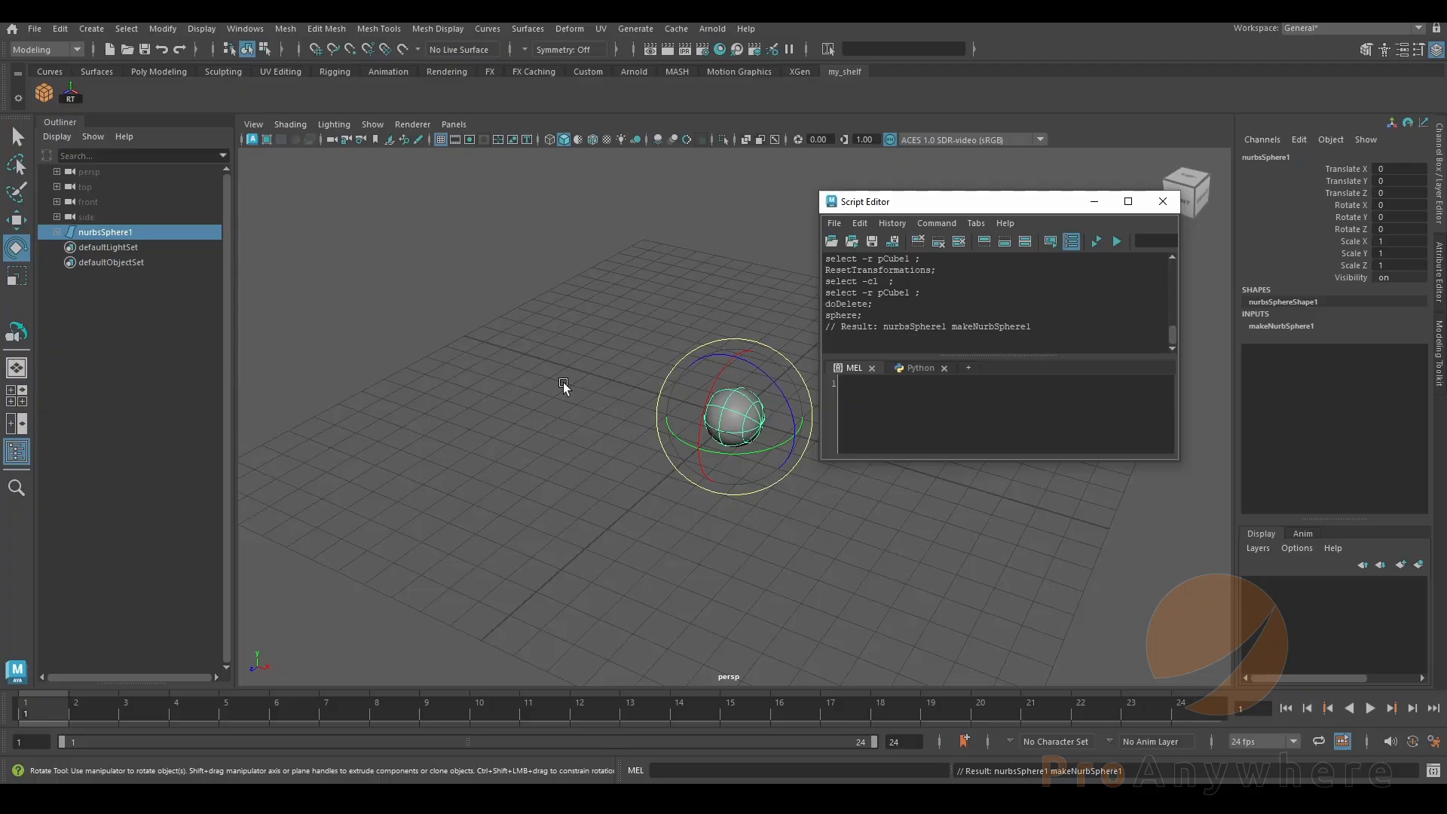
key("ctrl+z")
left_click(685, 420)
left_click(728, 421)
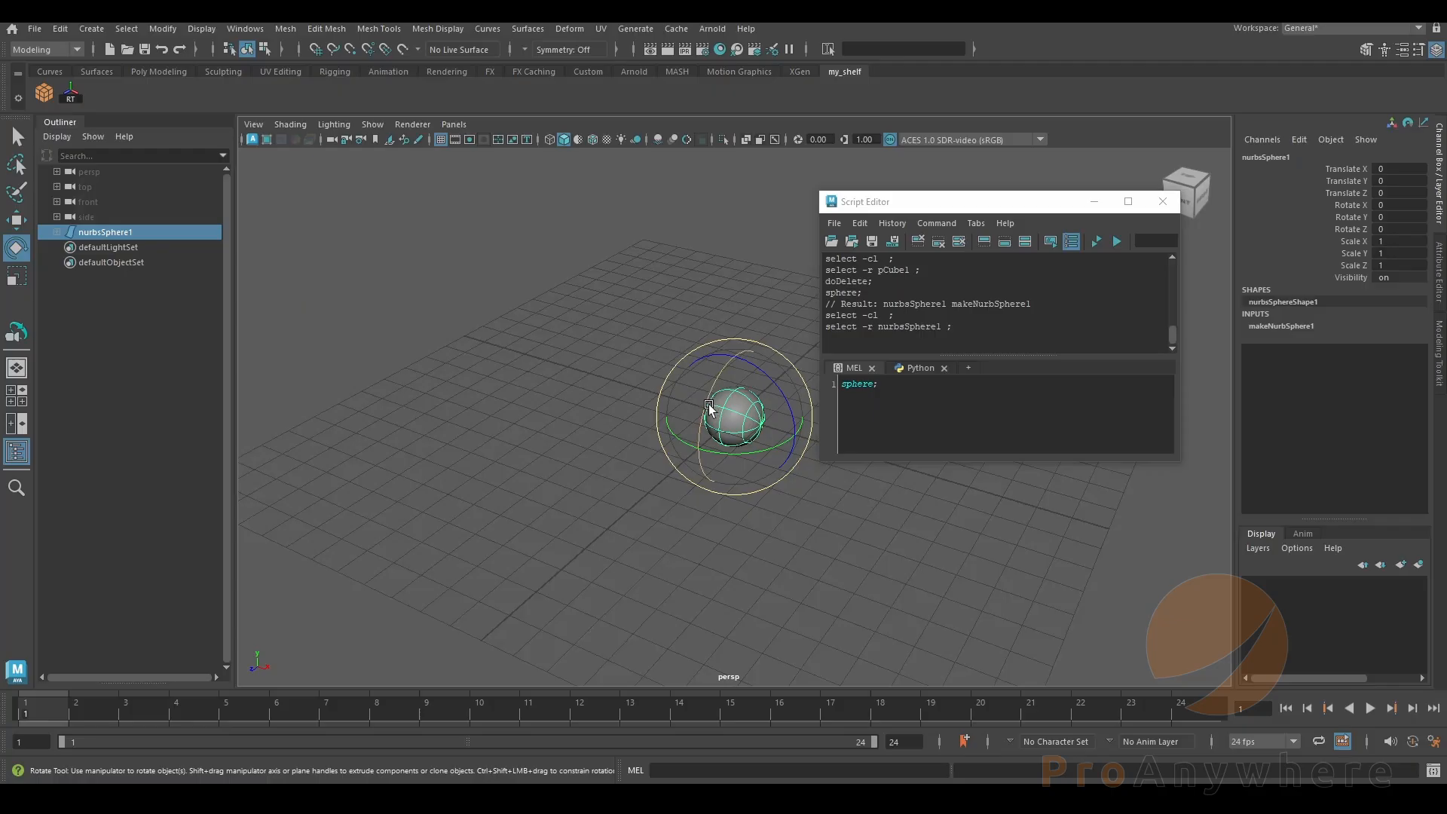
key("Delete")
- Add the "sphere;" script to my_shelf as a MEL shortcut and run that shortcut to create a NURBS sphere
left_click_drag(895, 387, 810, 379)
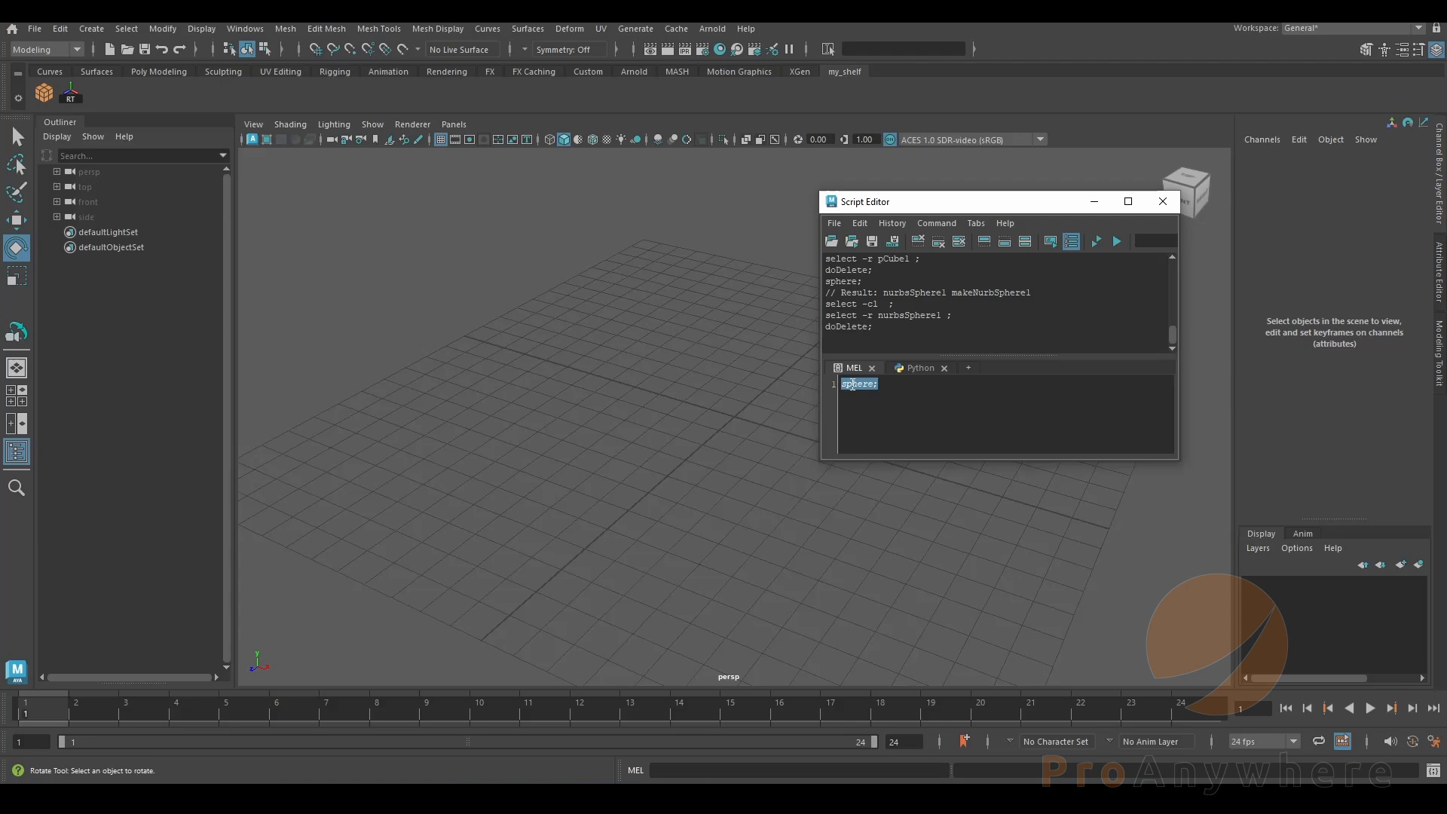
left_click_drag(852, 385, 175, 111)
left_click(482, 368)
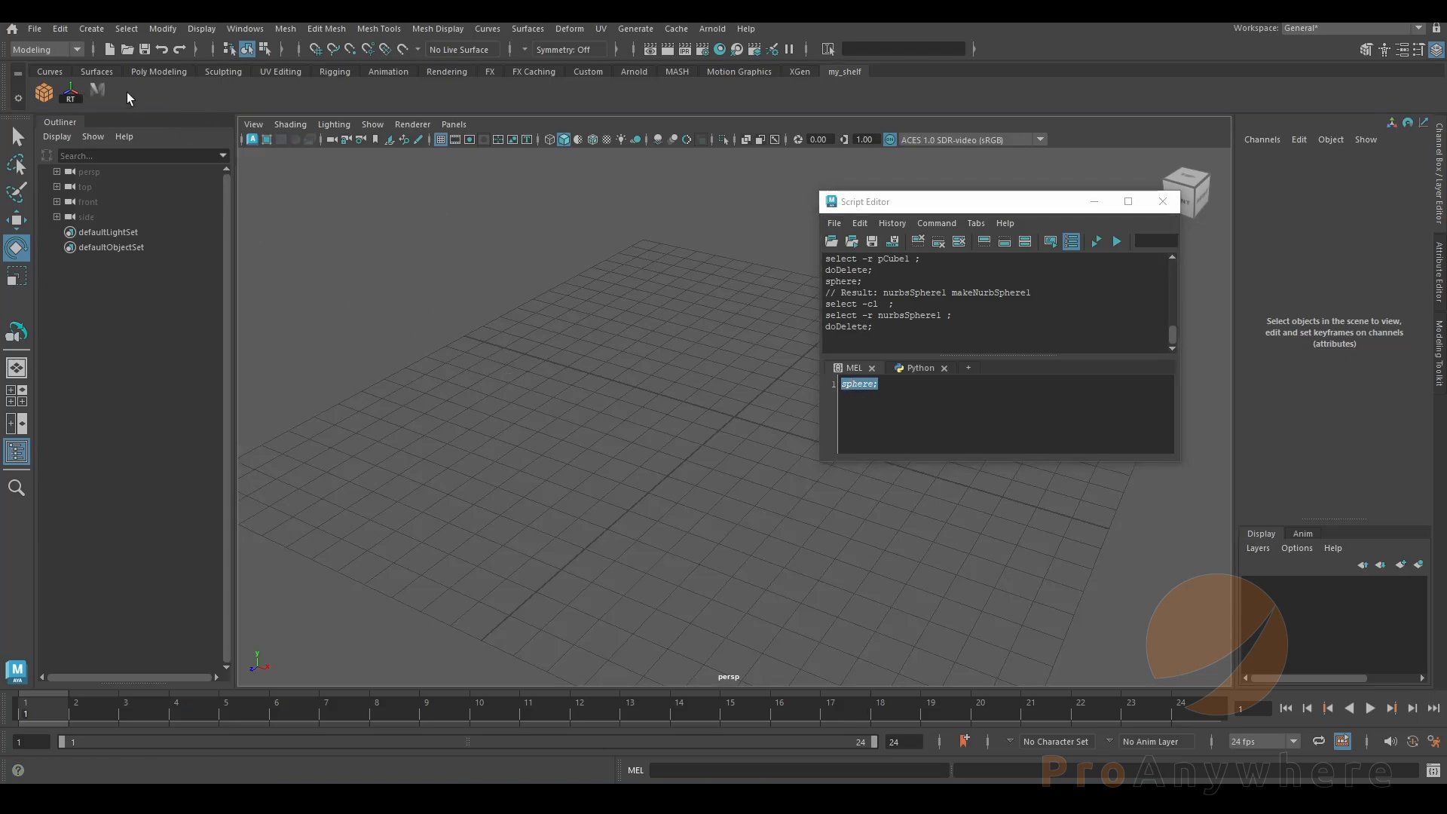
left_click_drag(1080, 208, 1251, 310)
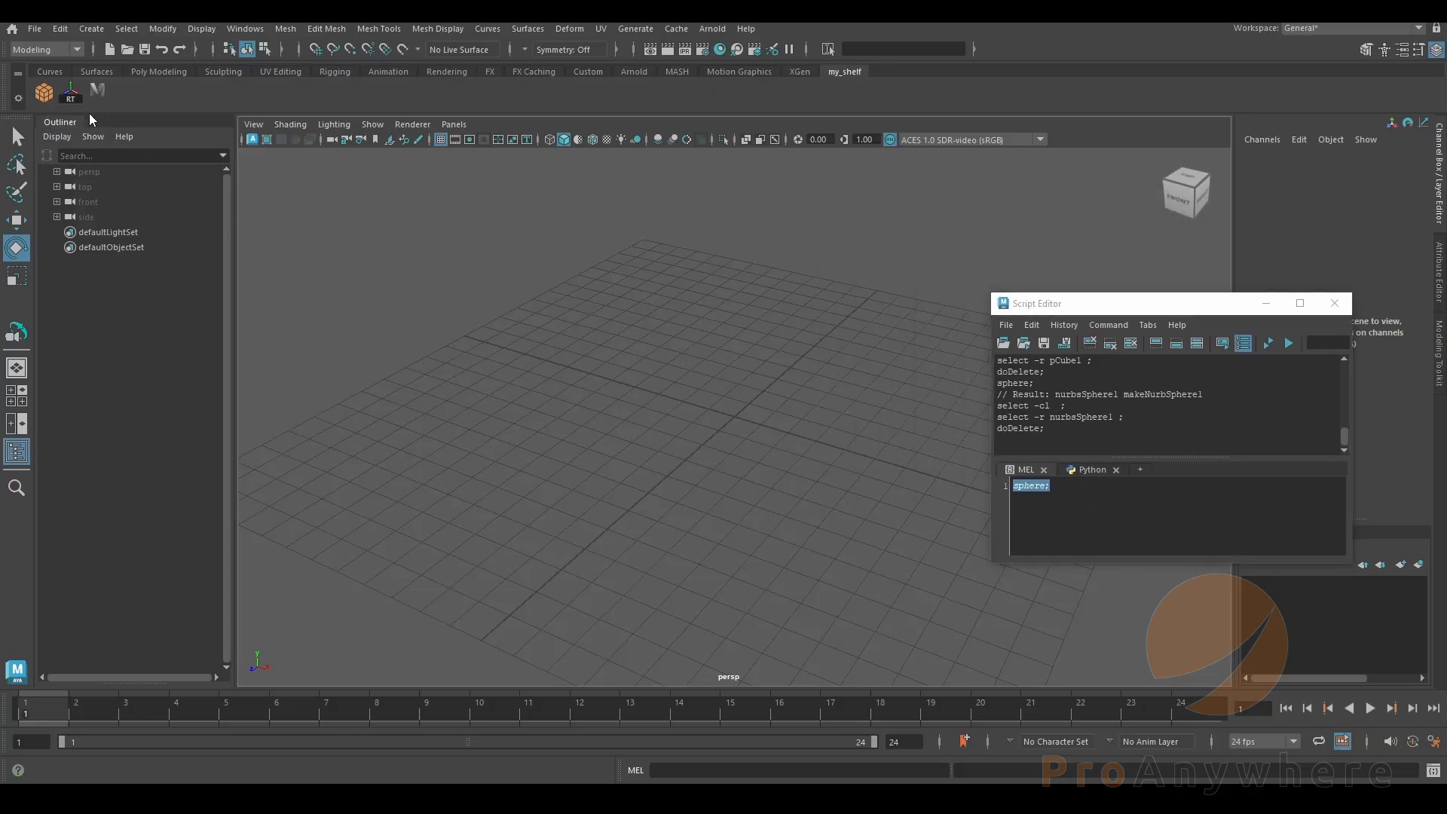
left_click(97, 91)
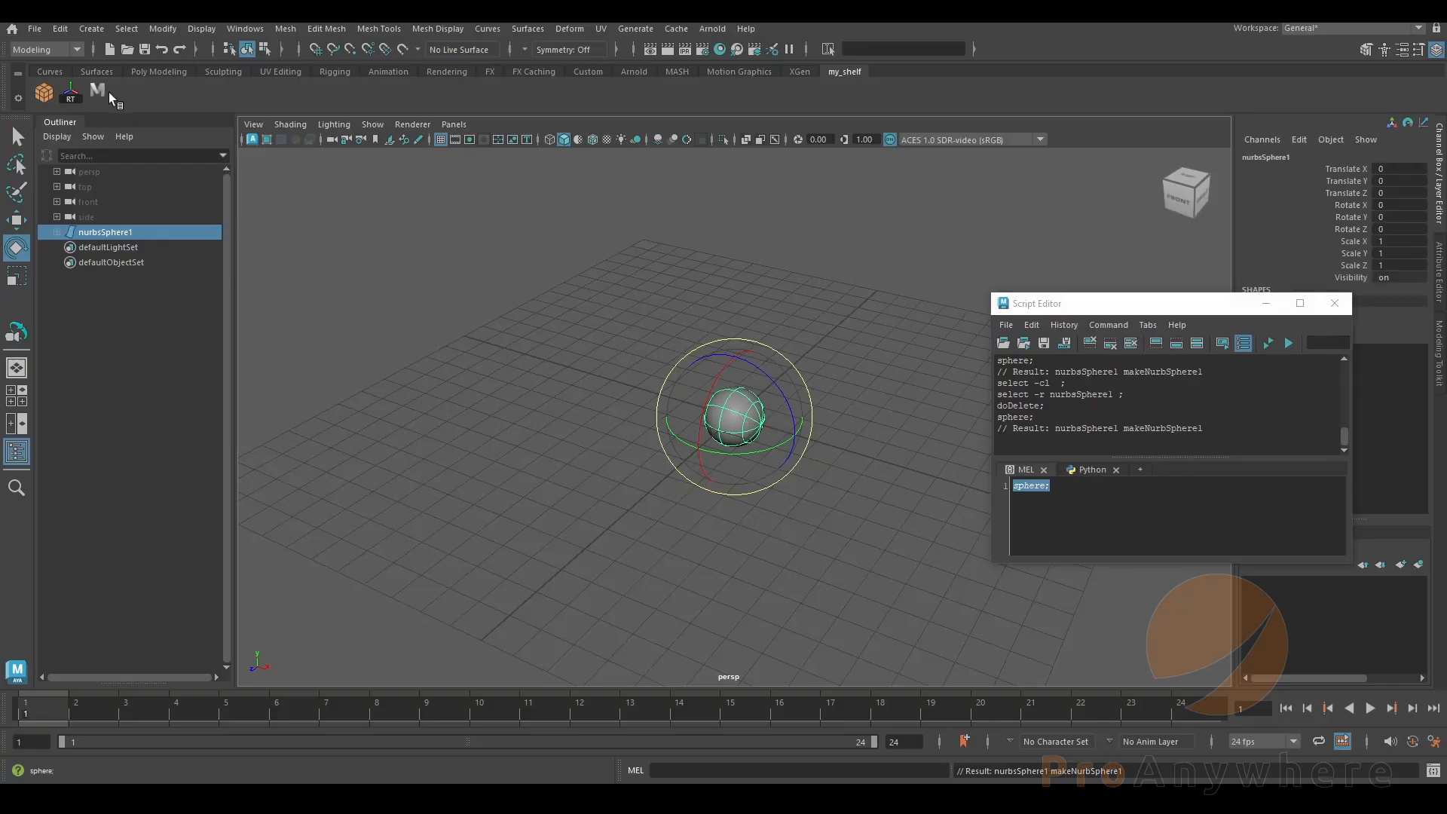
left_click(18, 98)
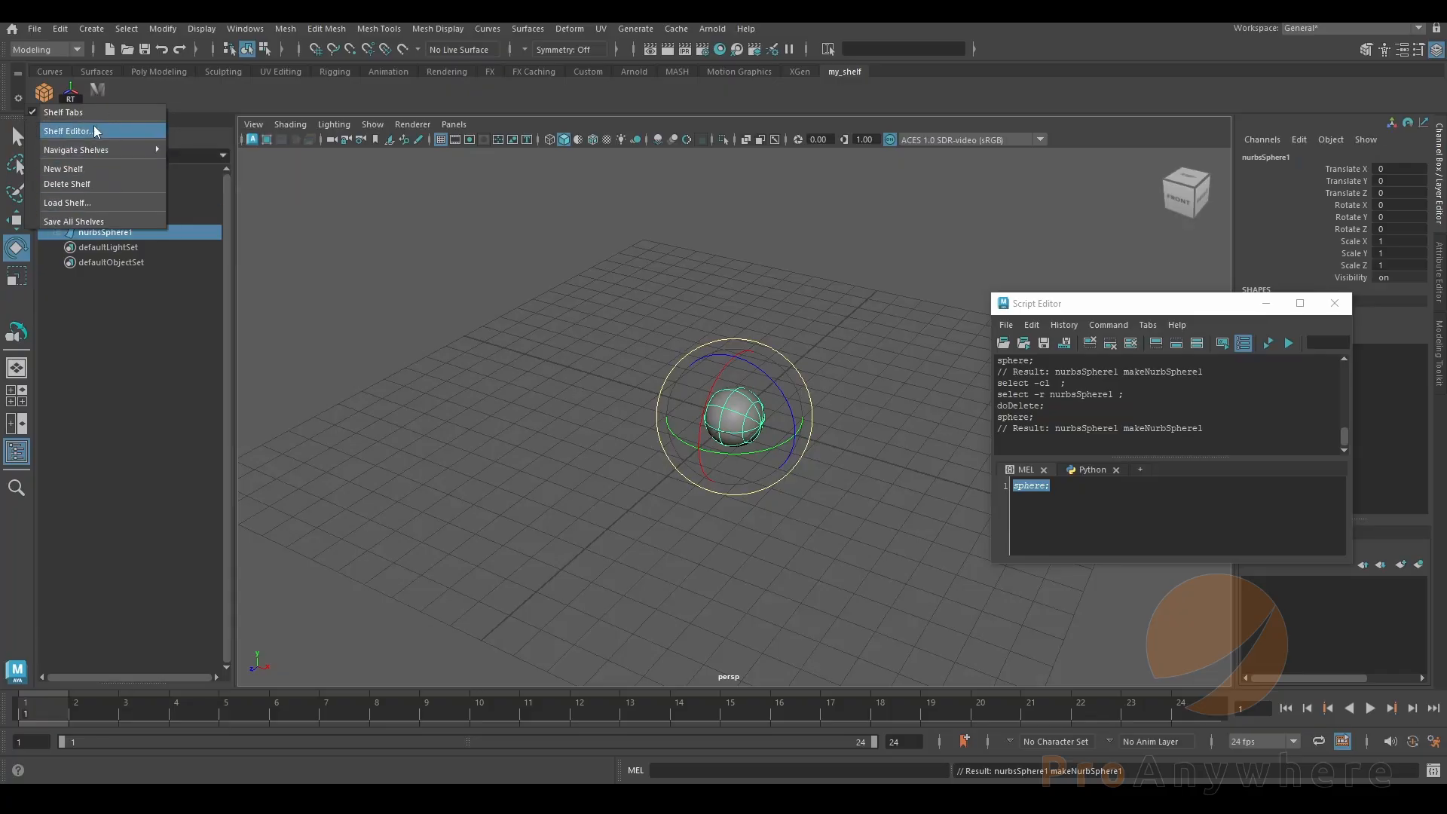
left_click(373, 353)
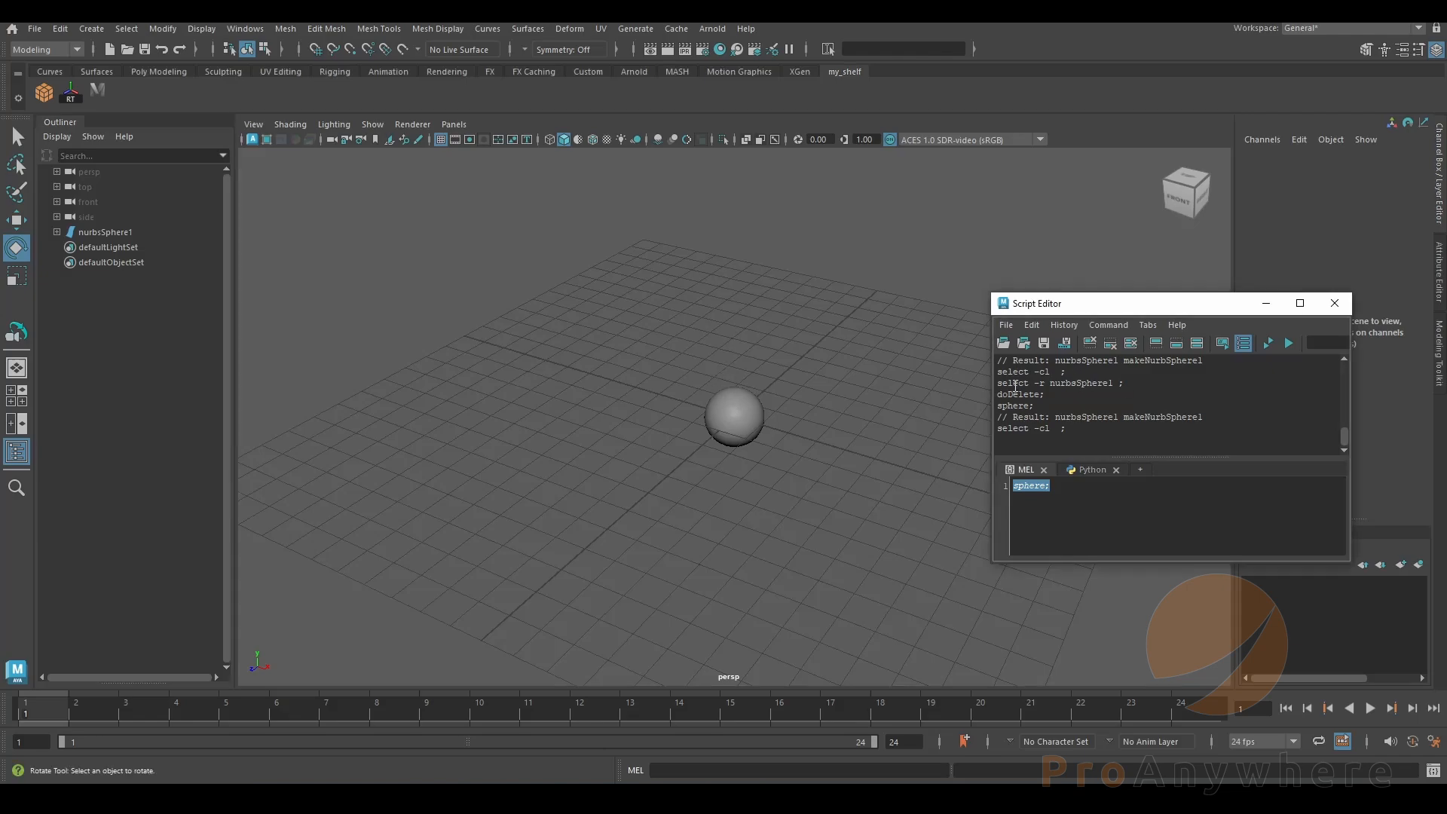
left_click_drag(1066, 429, 1058, 371)
left_click(1058, 371)
left_click(668, 413)
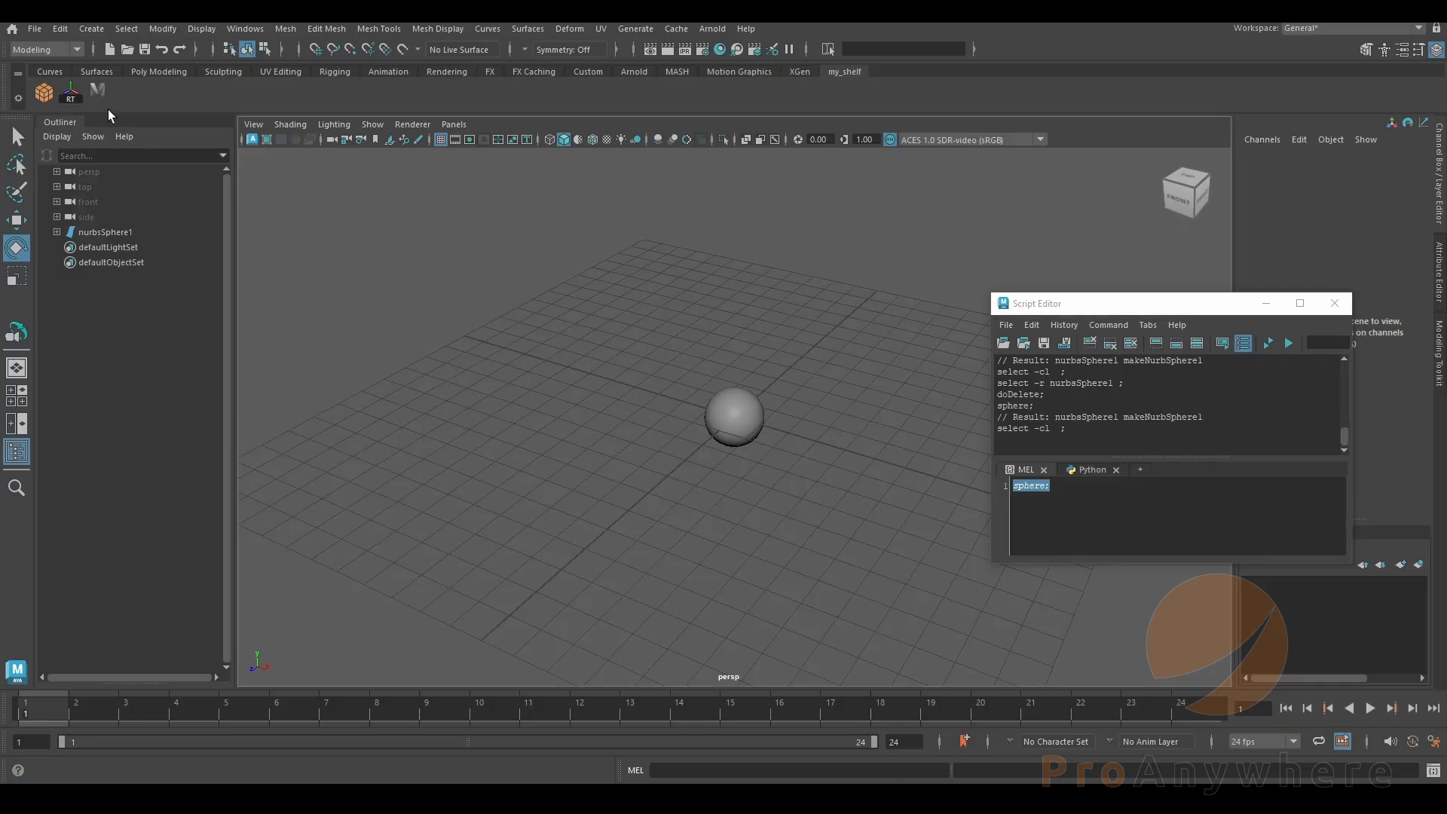
- Delete the NURBS sphere from the scene and clear the Script Editor history
left_click(734, 422)
key("Delete")
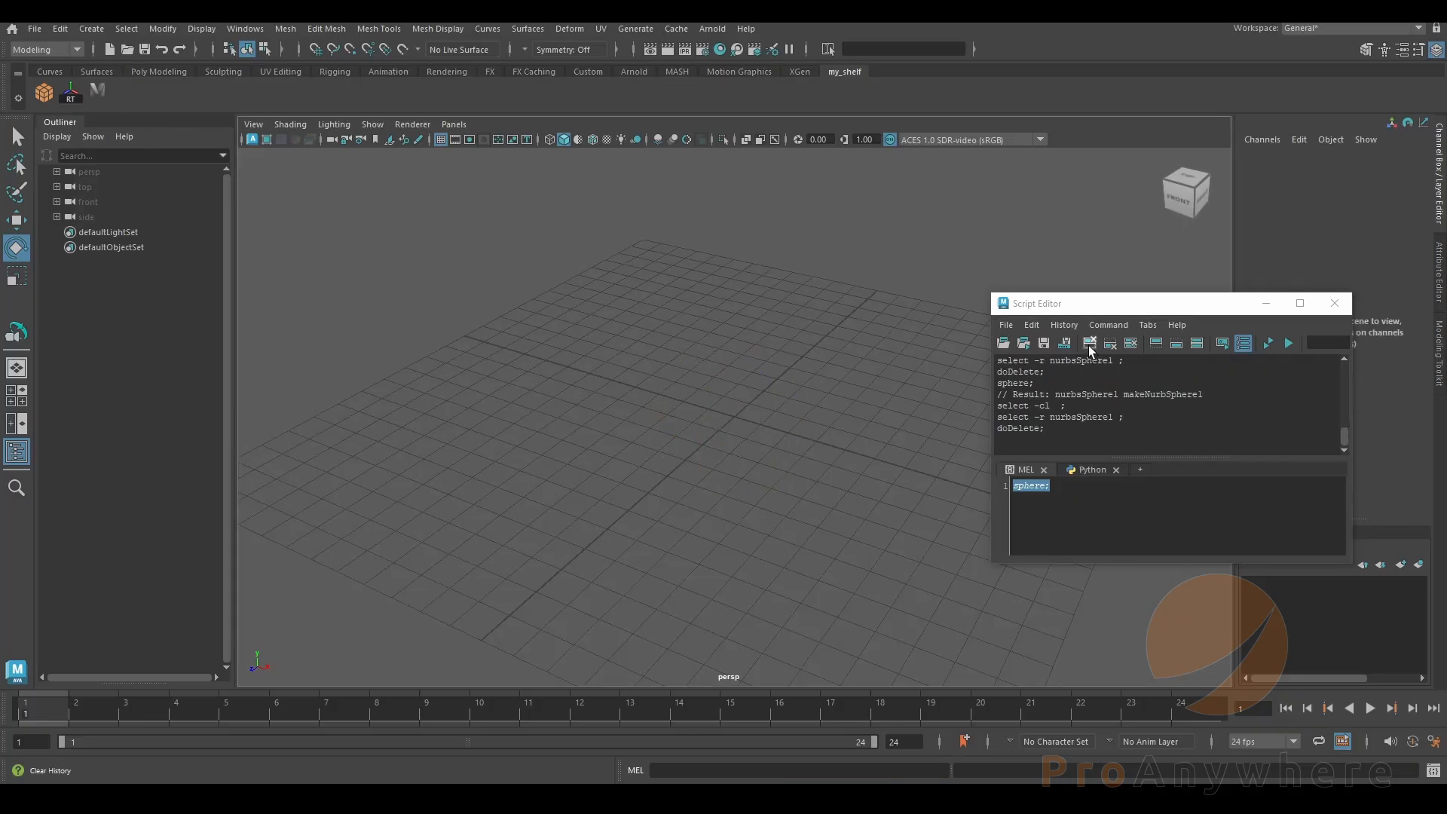
left_click(1070, 328)
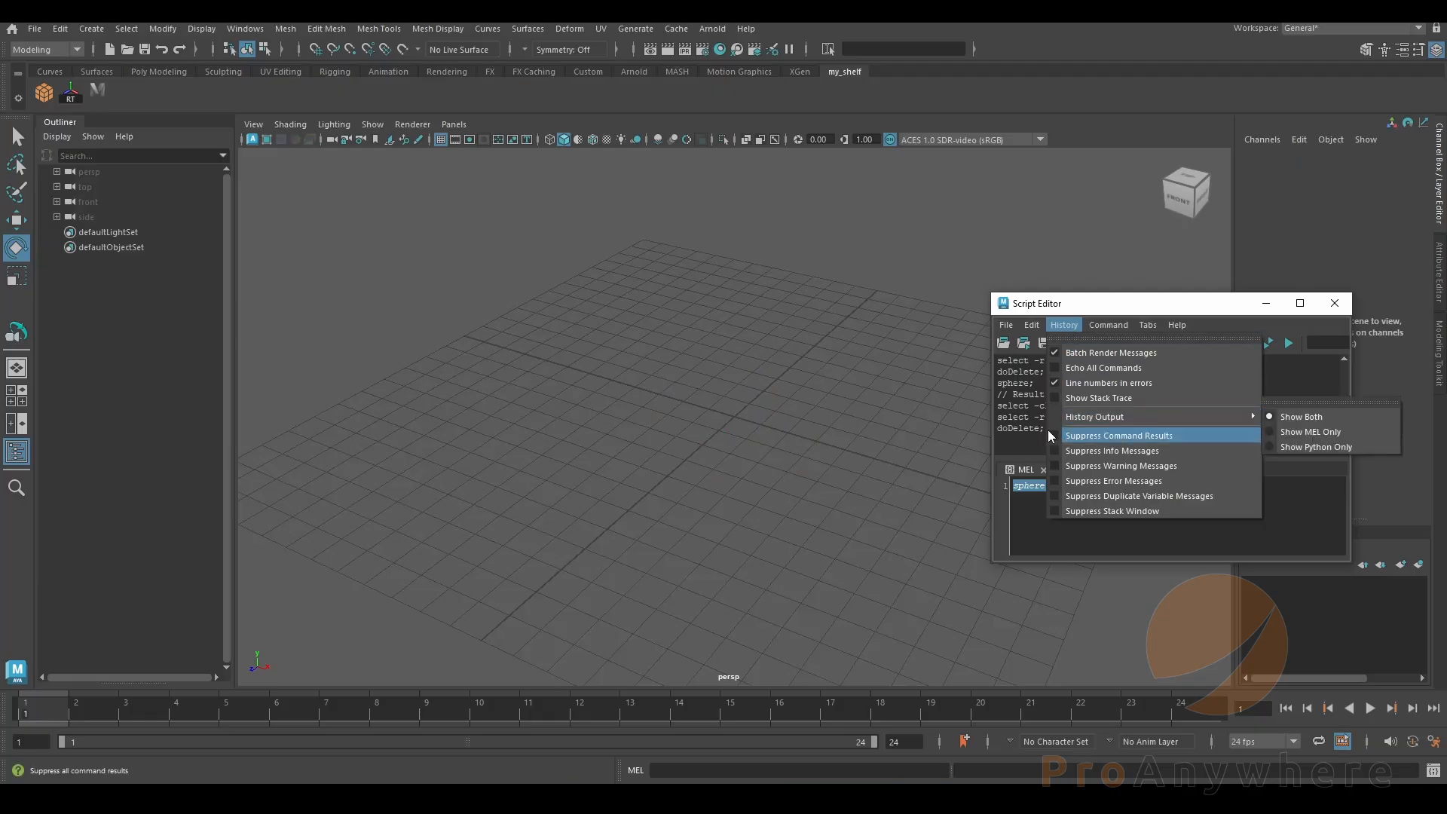
left_click(1008, 402)
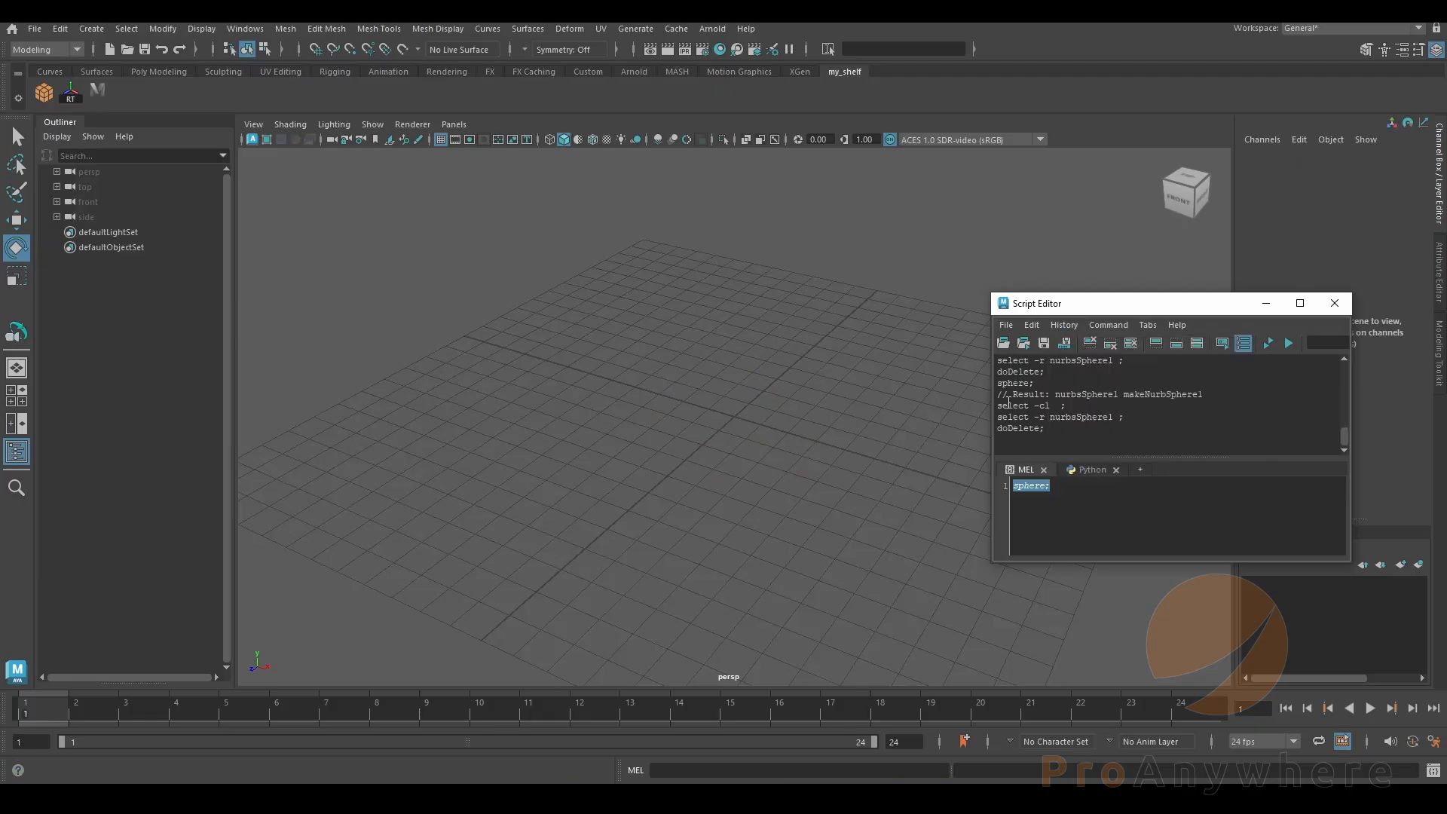
left_click(1087, 347)
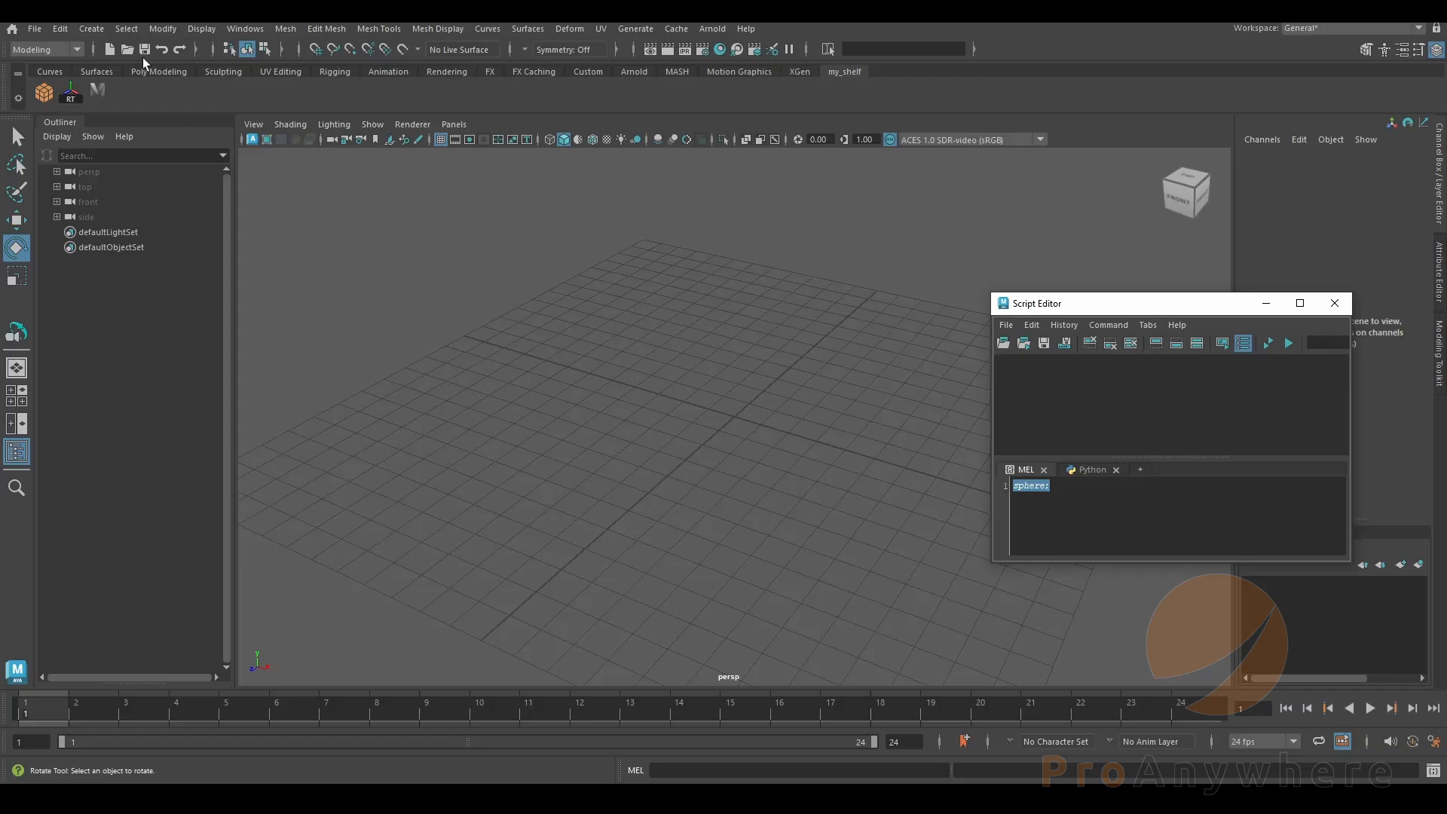
- Create a polygon cylinder so that its creation command is recorded in the Script Editor history
left_click(101, 28)
mouse_move(133, 89)
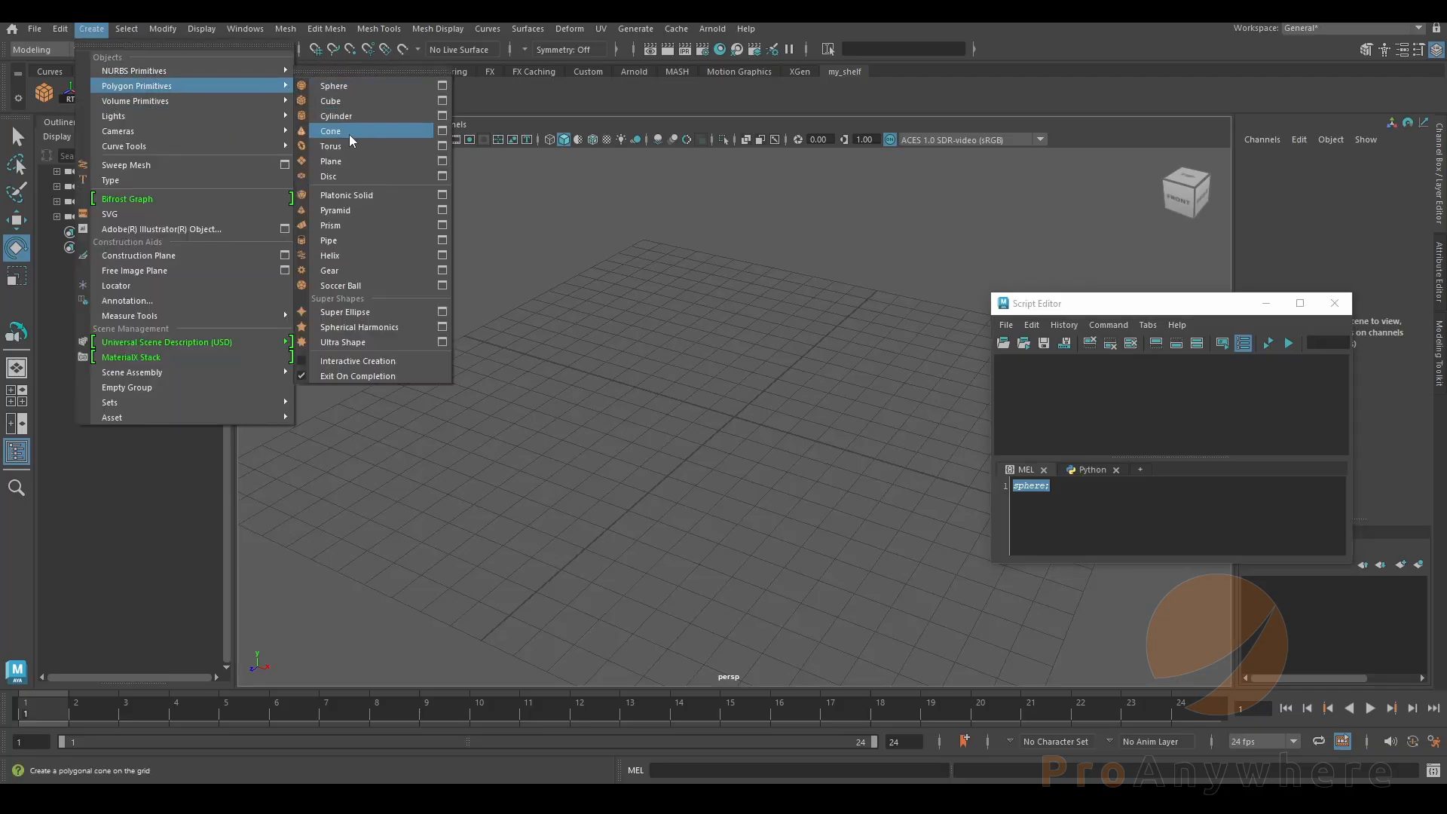
left_click(336, 116)
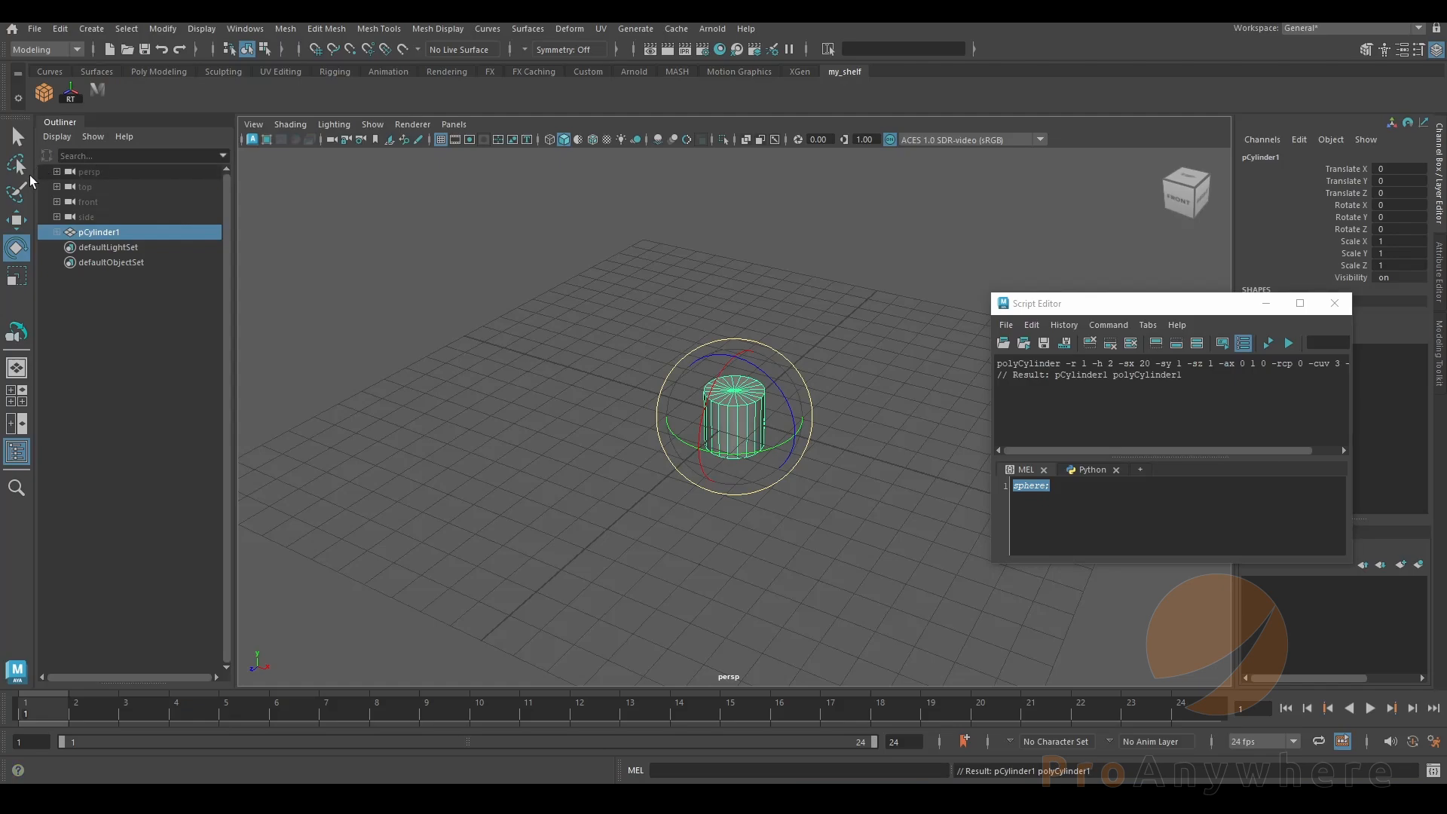
- Move the cylinder along X to about -6.09 and rotate it freely to about 4.4, 38.4, -30.9 degrees
left_click(17, 219)
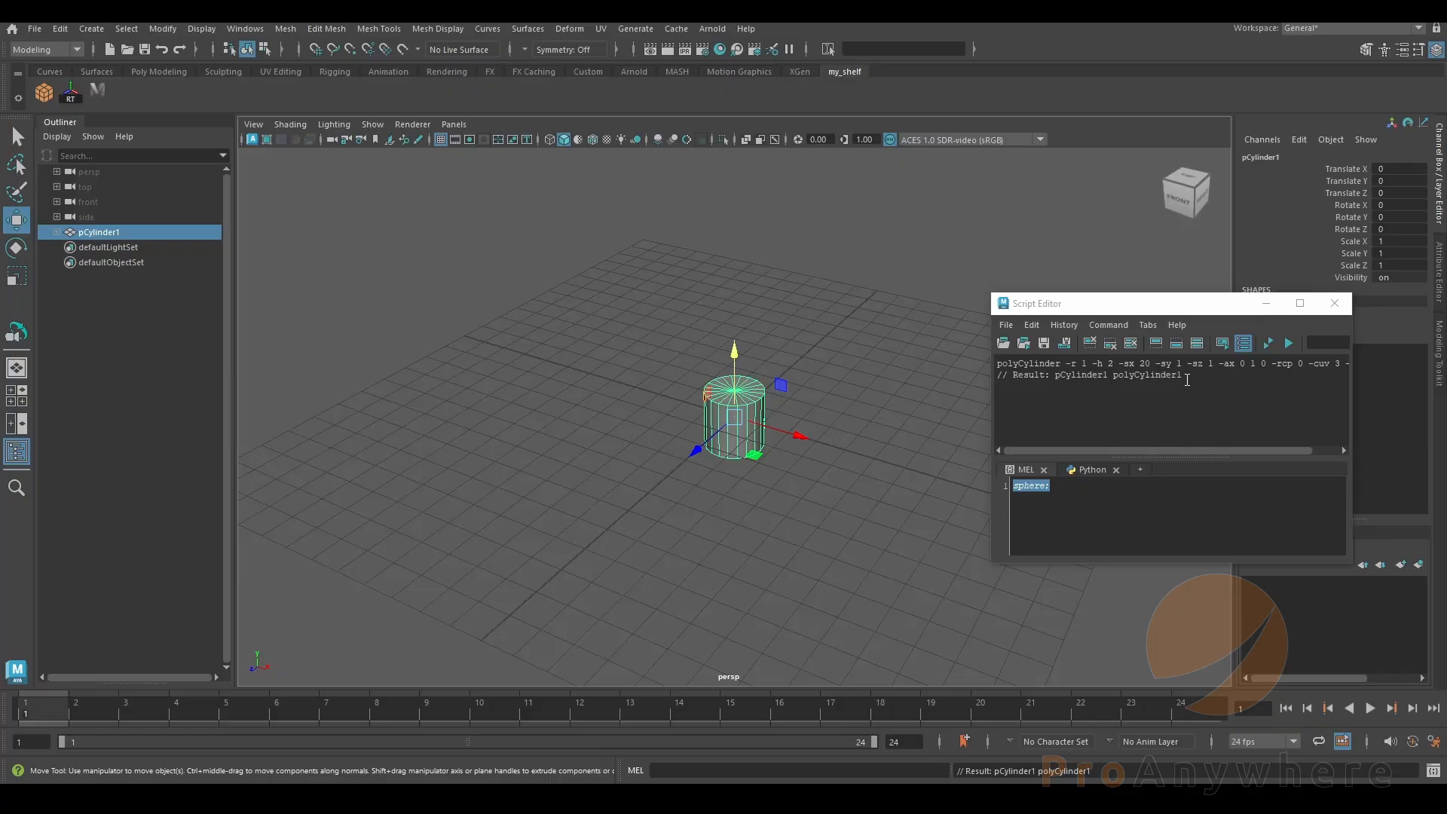
left_click_drag(807, 437, 656, 392)
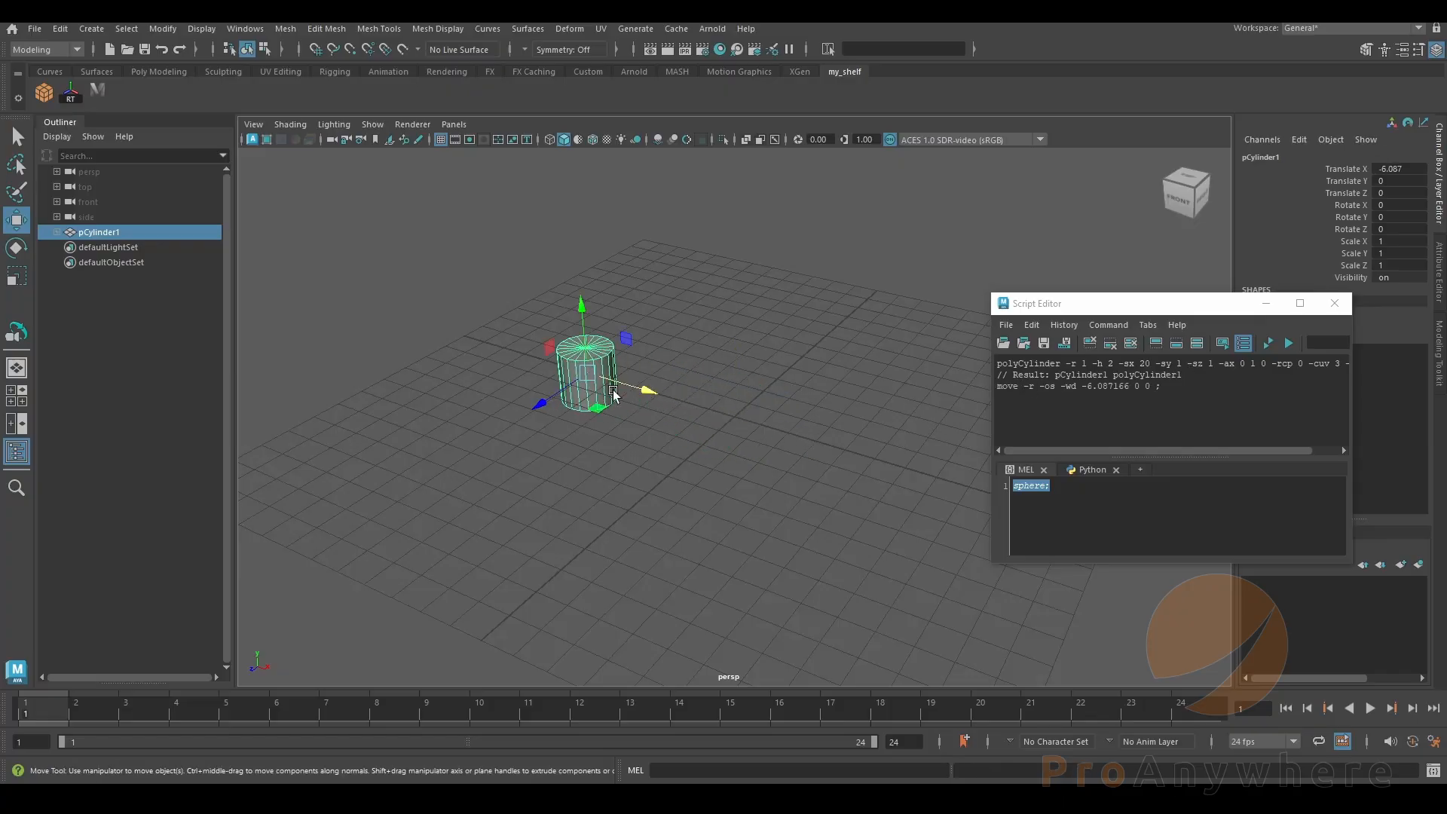
key("e")
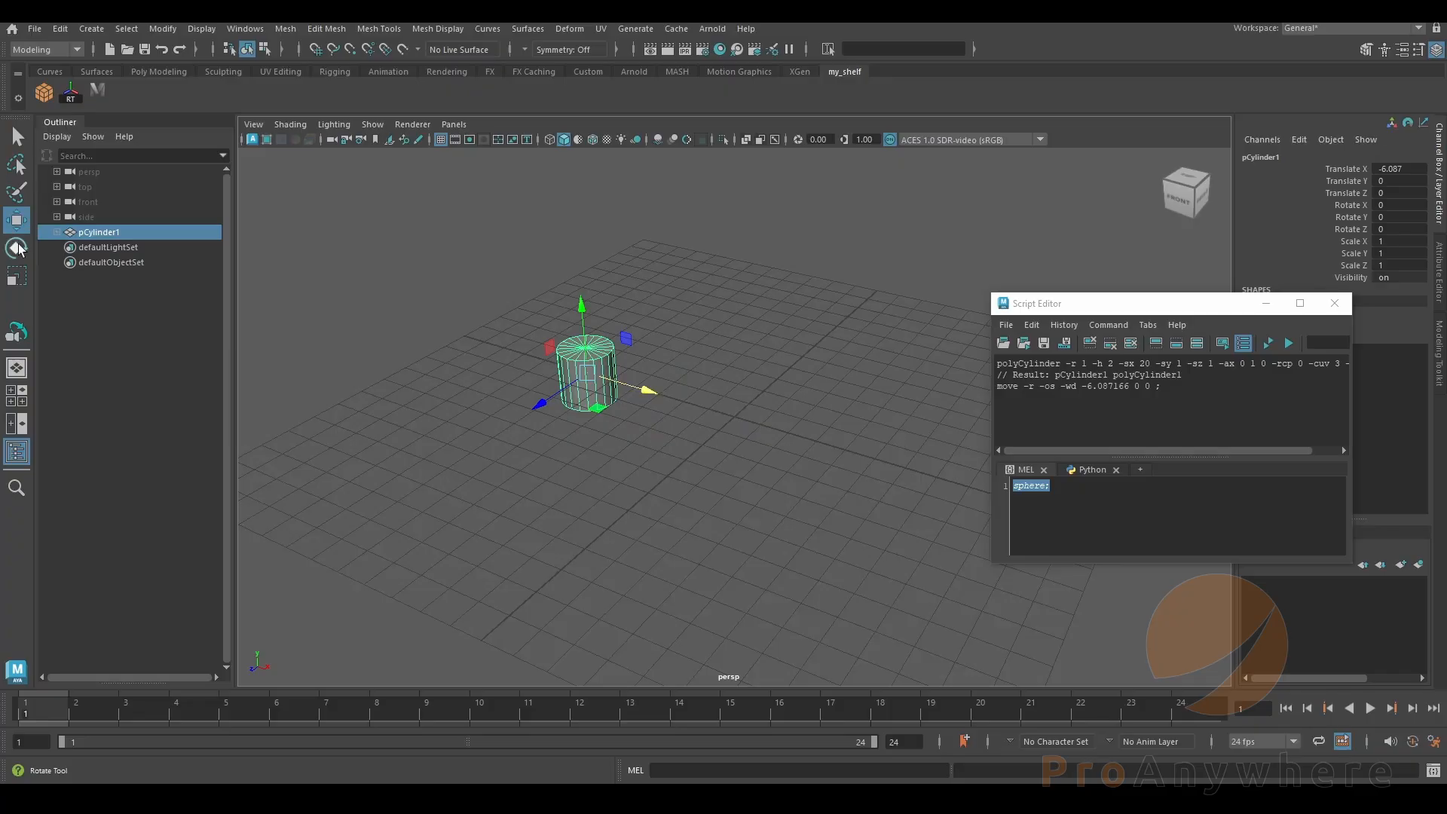
mouse_move(589, 354)
left_mouse_down()
mouse_move(591, 410)
mouse_move(570, 392)
mouse_move(584, 377)
left_mouse_up()
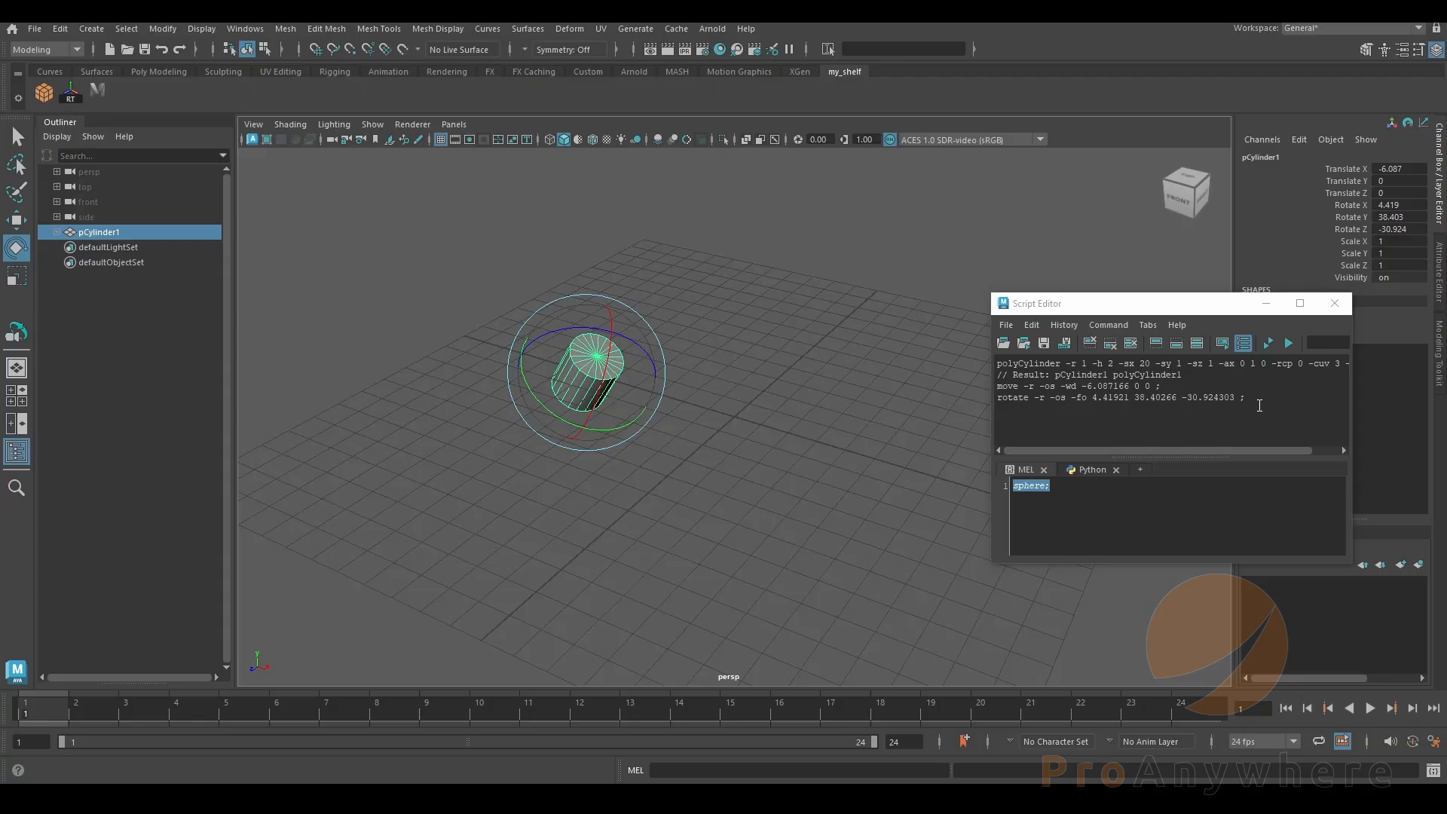
- Add the recorded polyCylinder, move and rotate commands from the Script Editor history to my_shelf as a MEL shortcut
left_click_drag(1253, 397, 972, 352)
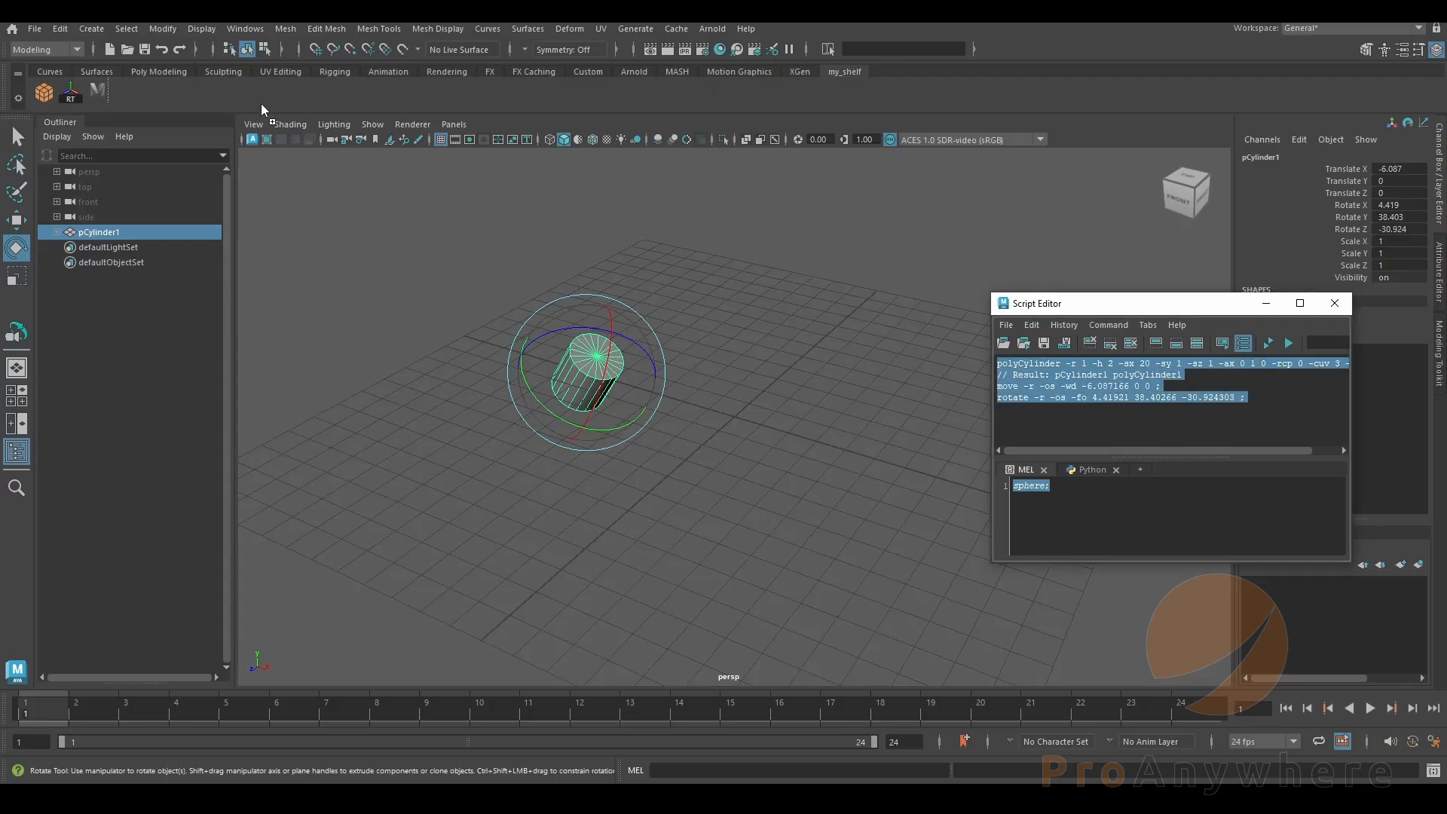
middle_click_drag(256, 101, 255, 104)
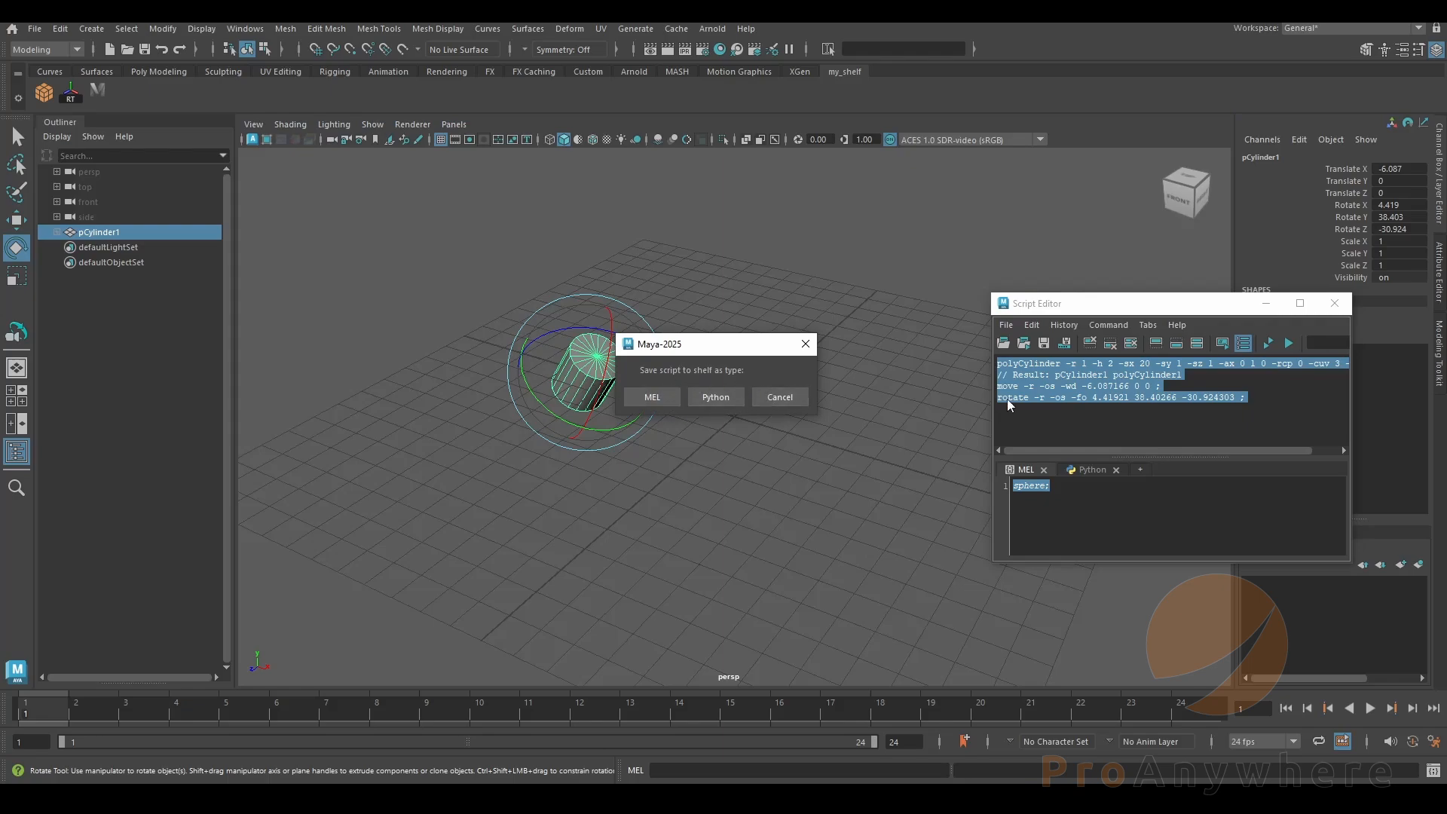
left_click(666, 396)
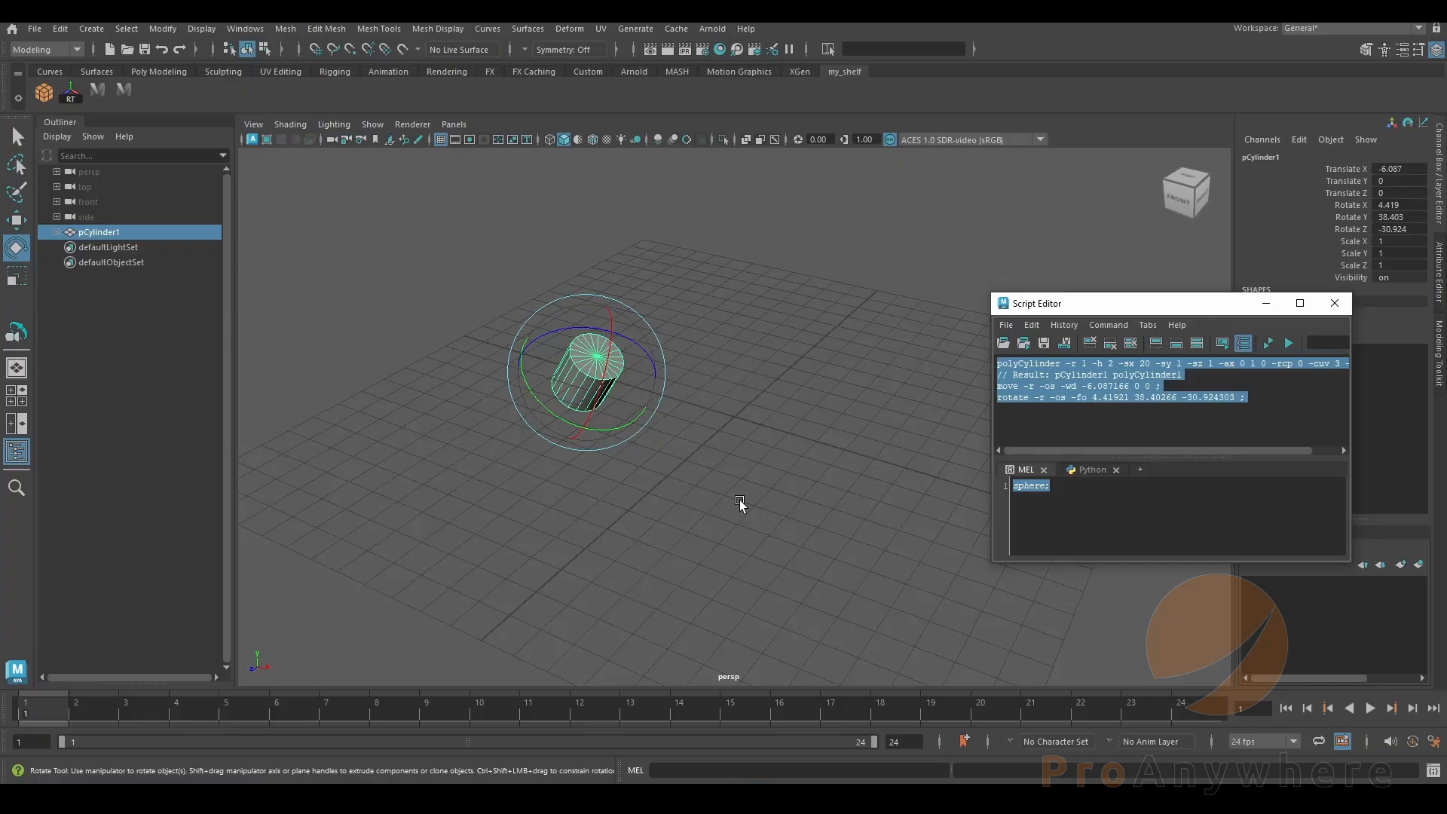
- Delete the cylinder from the scene
left_click_drag(586, 455, 581, 456)
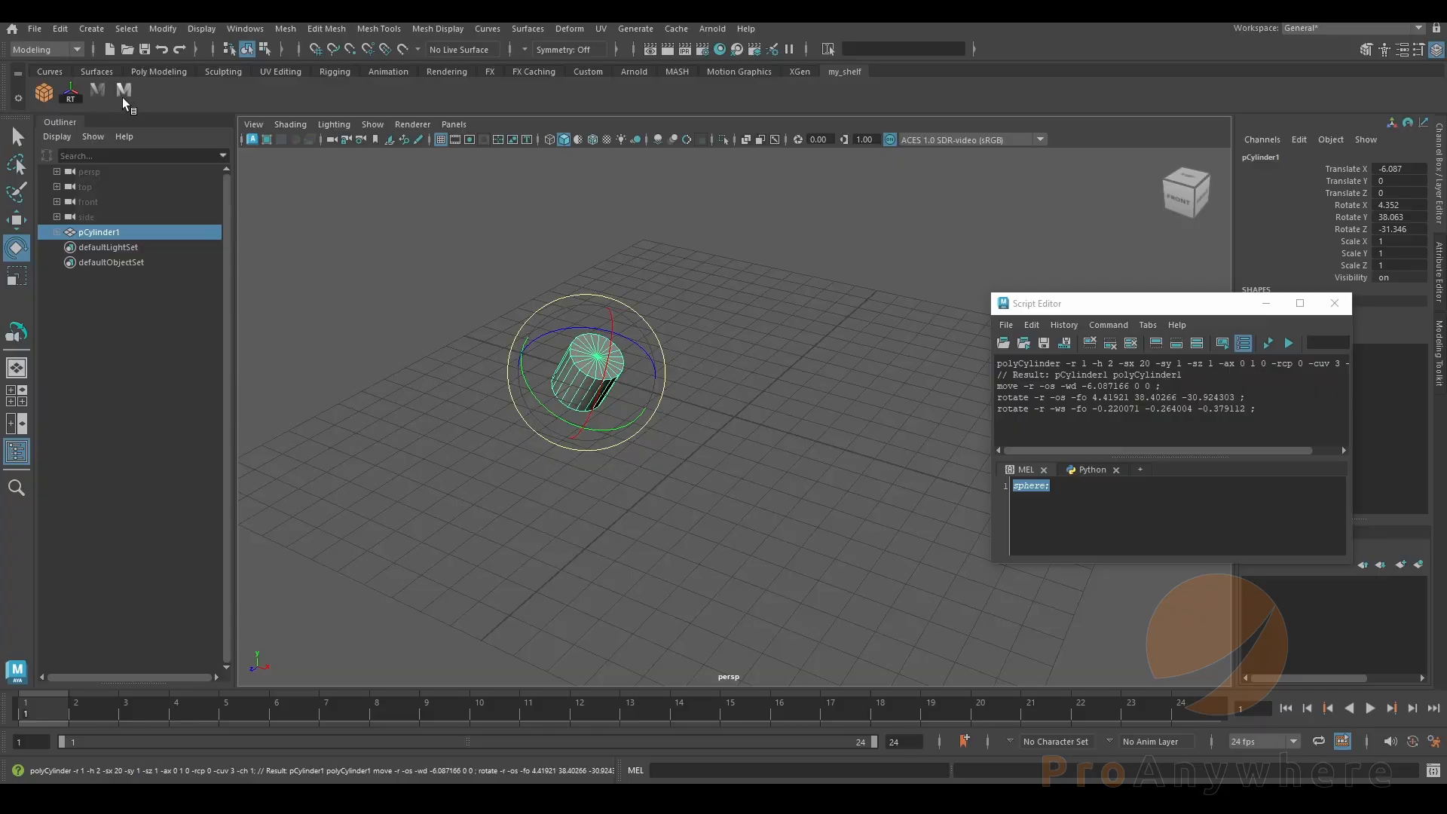
left_click_drag(605, 400, 611, 405)
left_click(669, 454)
left_click(608, 392)
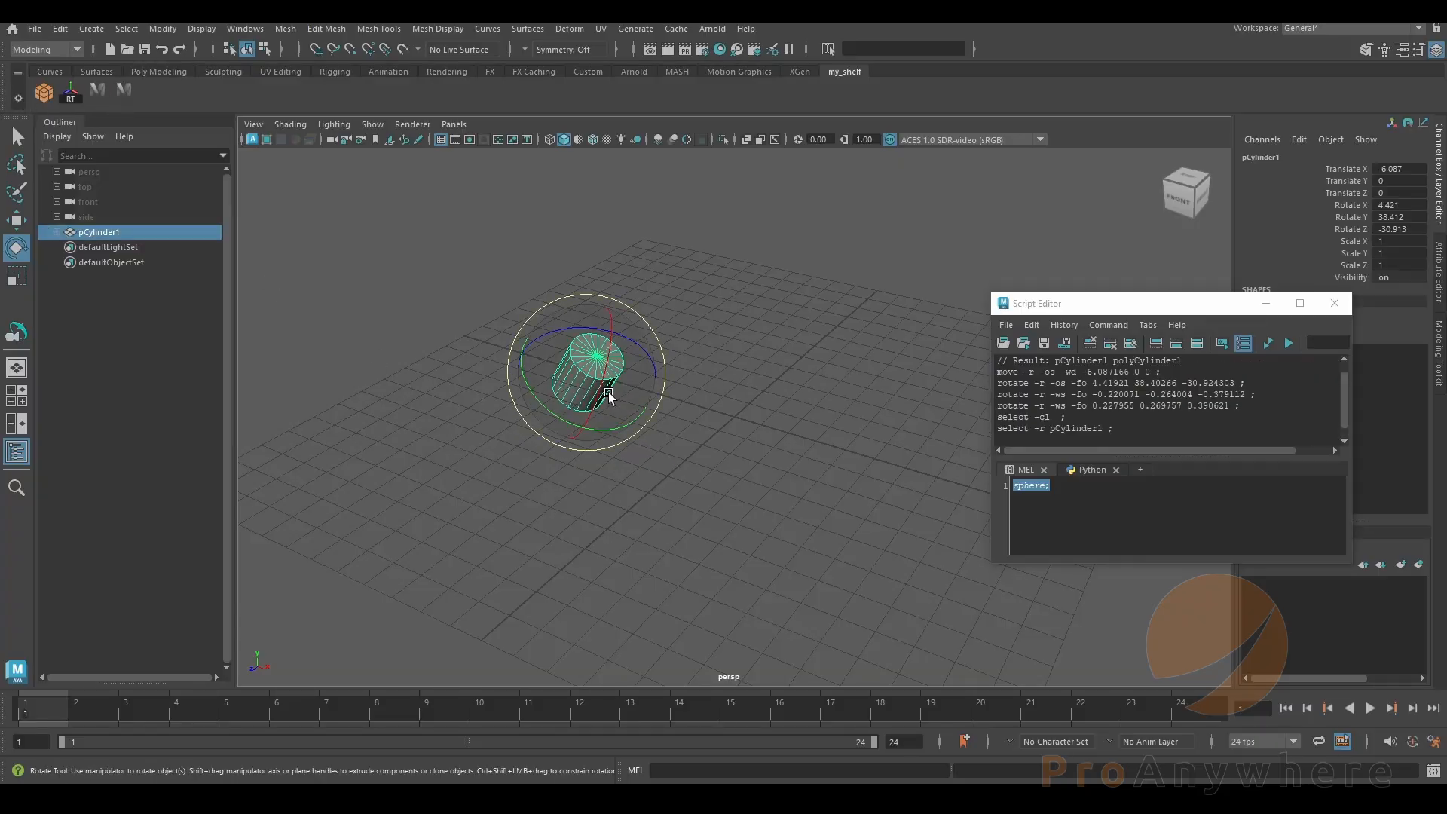
key("Delete")
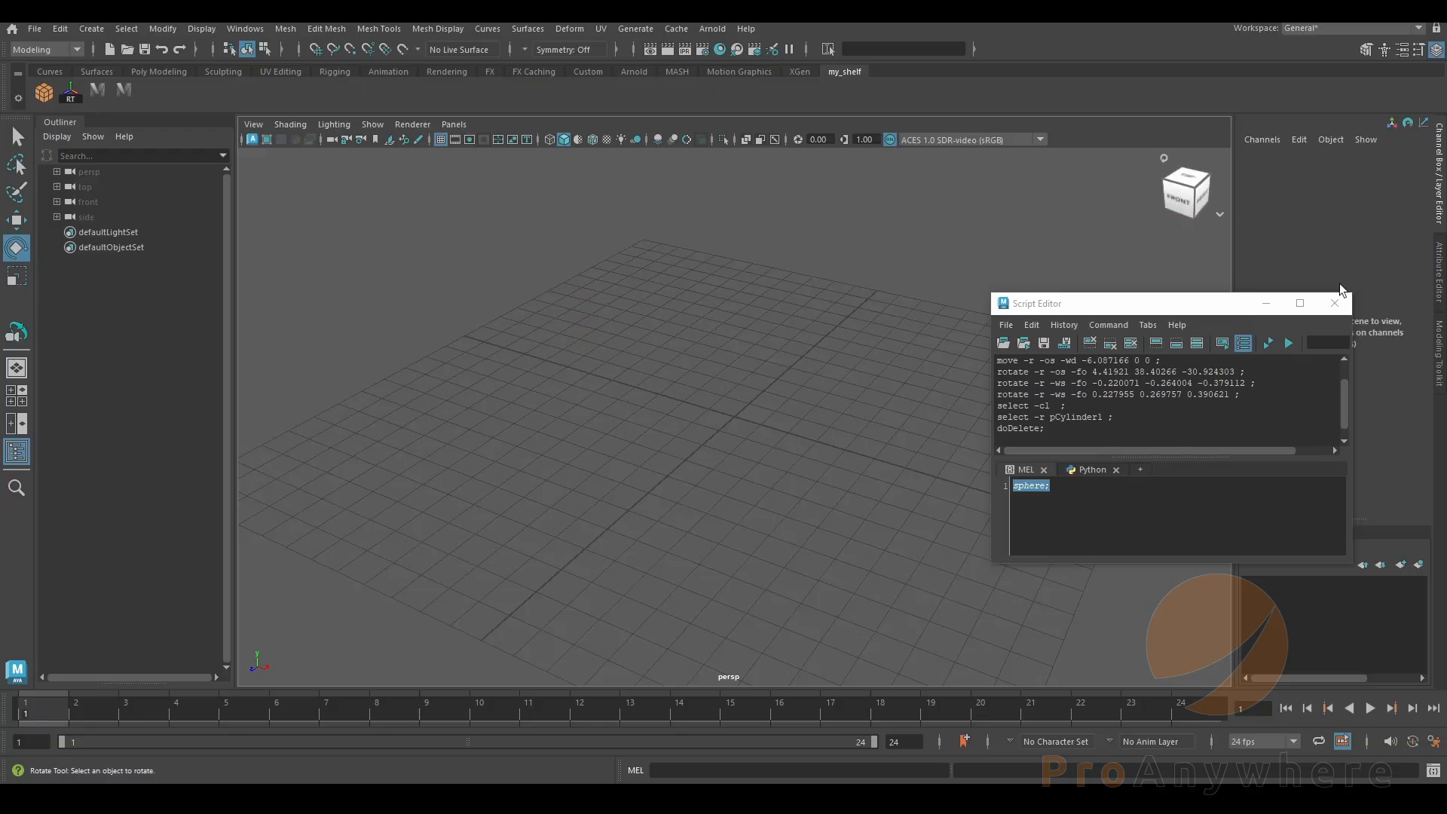
- Close the Script Editor and run the new MEL shortcut on my_shelf to recreate the moved and rotated cylinder
left_click(1335, 303)
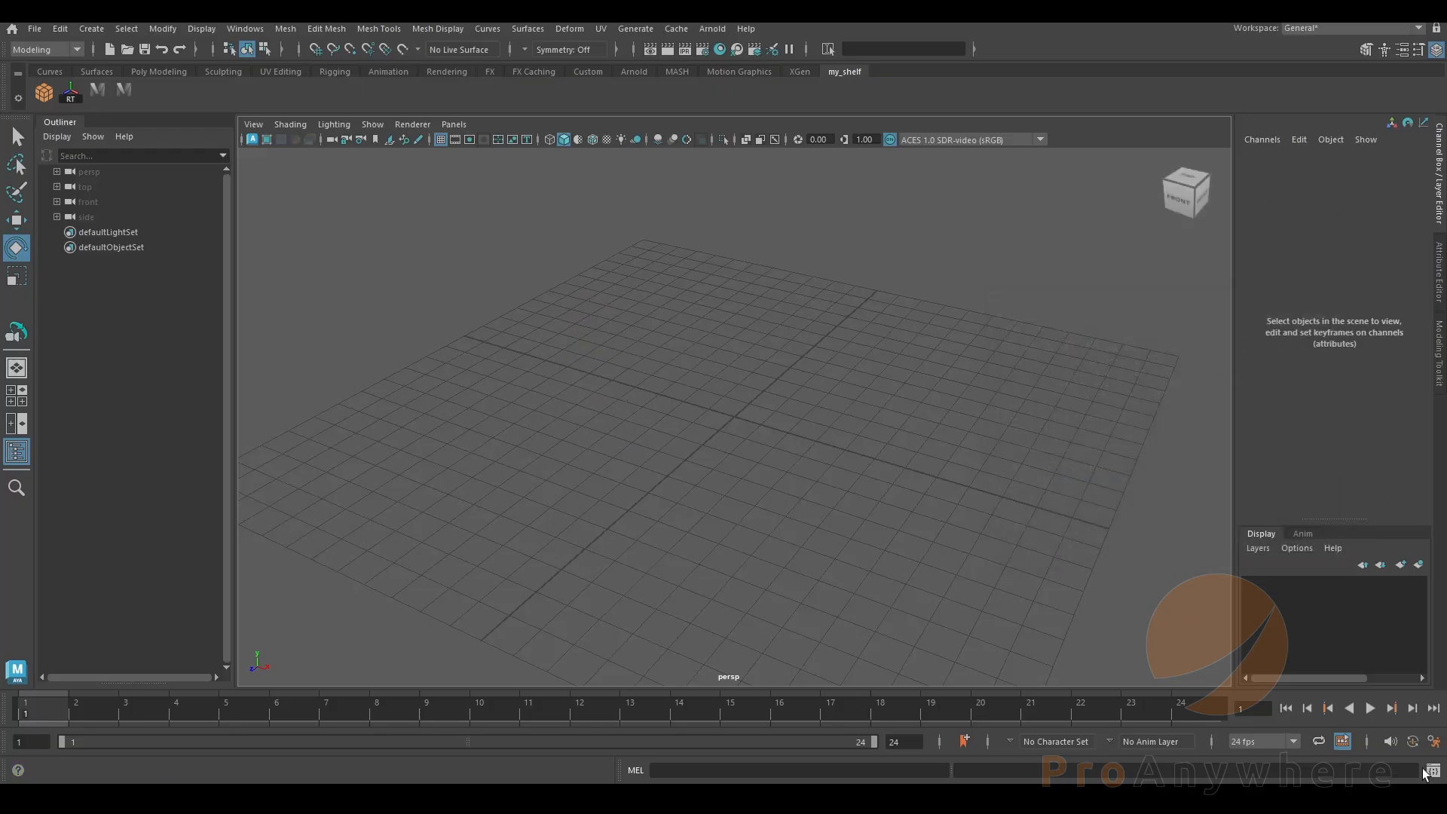
left_click(123, 91)
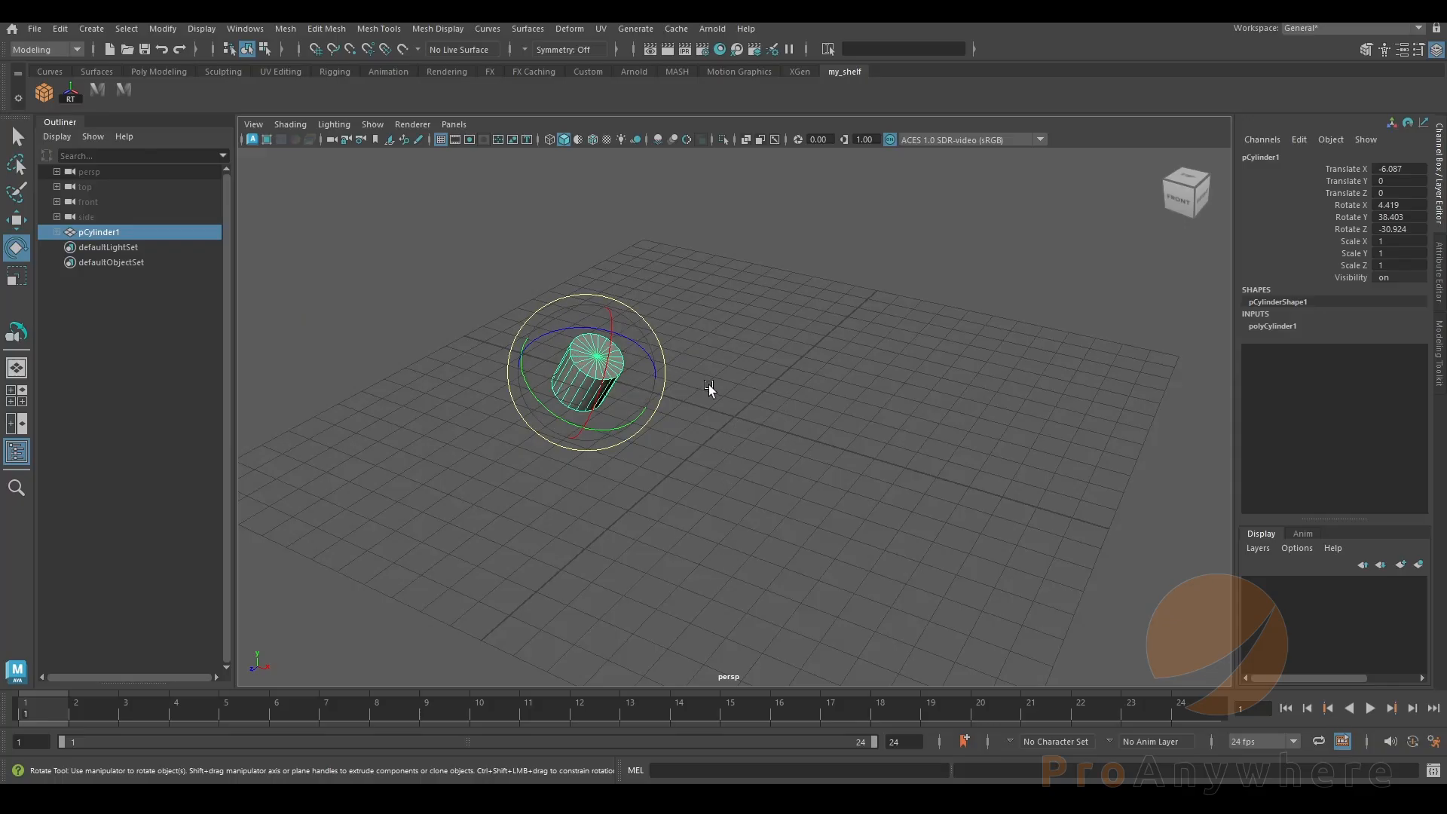
left_click(739, 387)
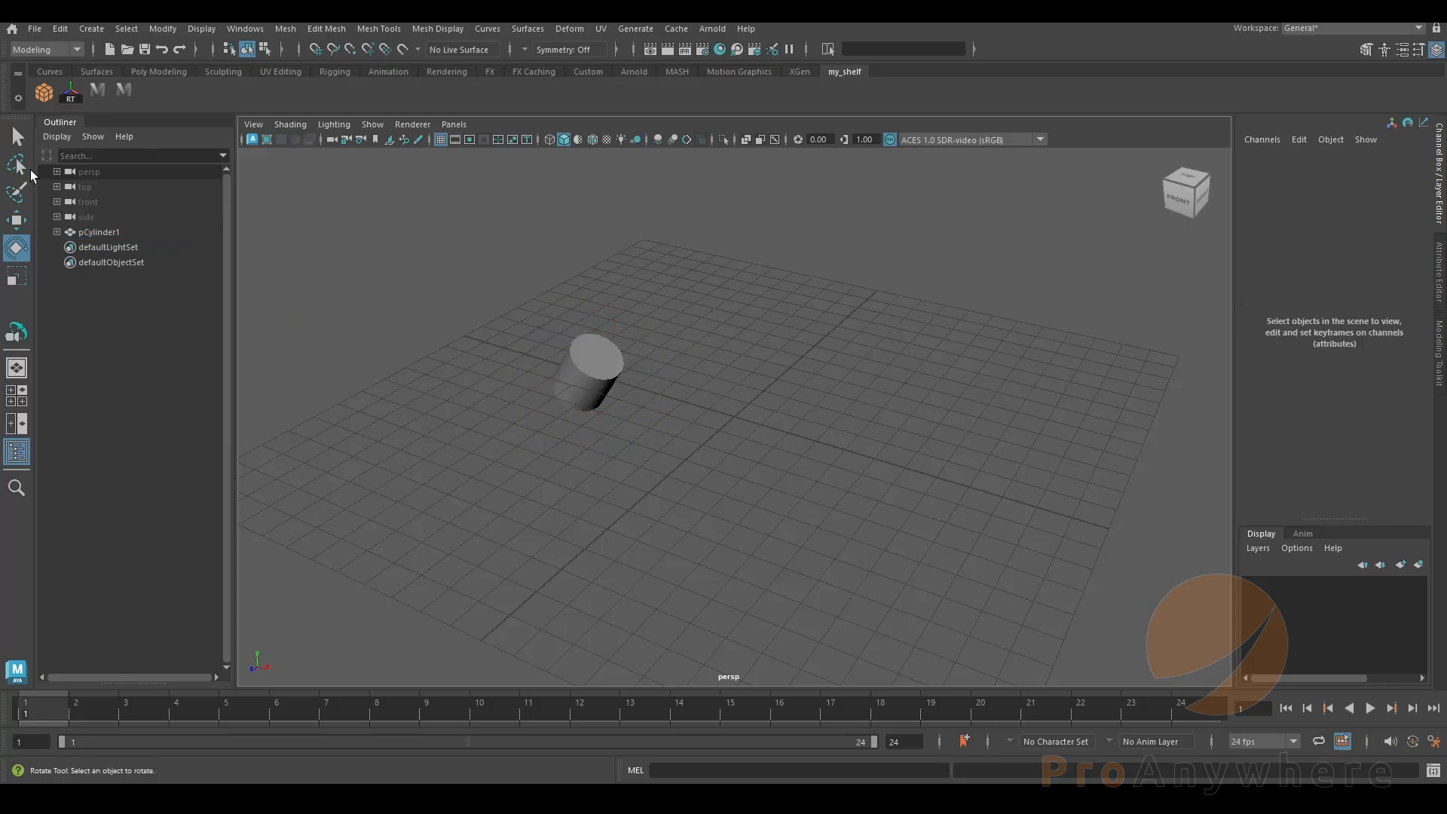
- Delete the "sphere;" MEL shortcut from my_shelf
left_click(89, 138)
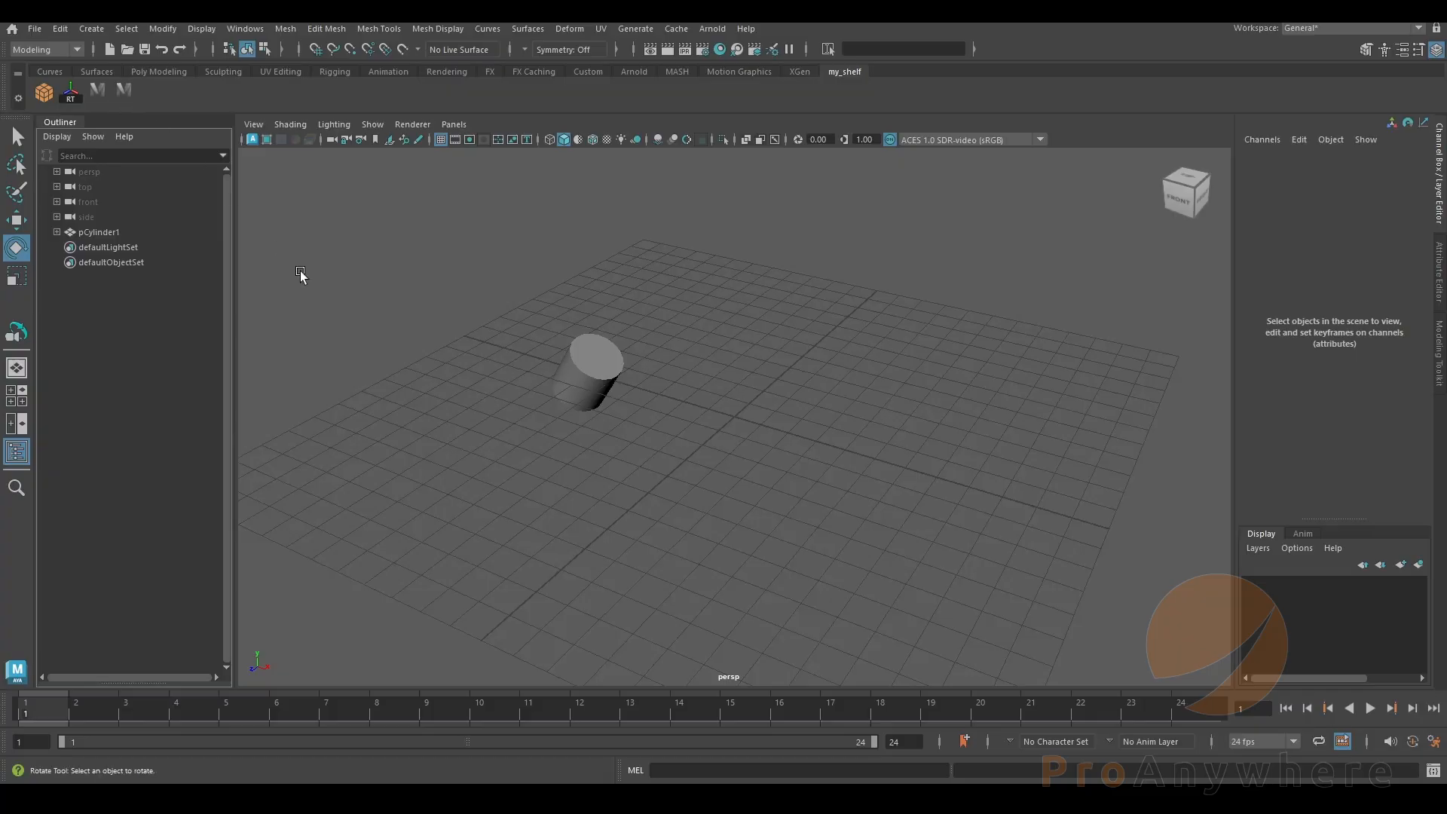
right_click(97, 89)
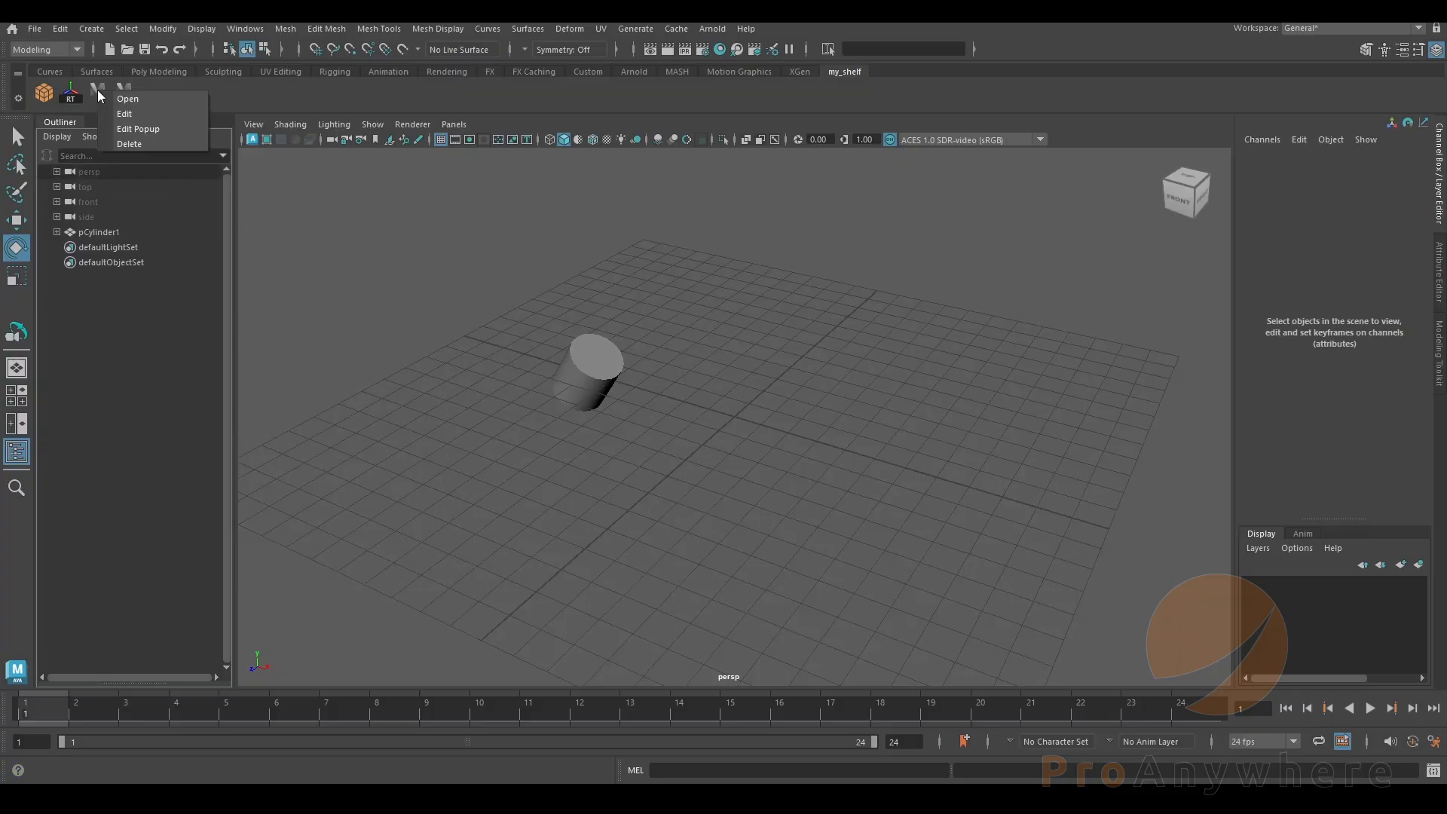
left_click(122, 144)
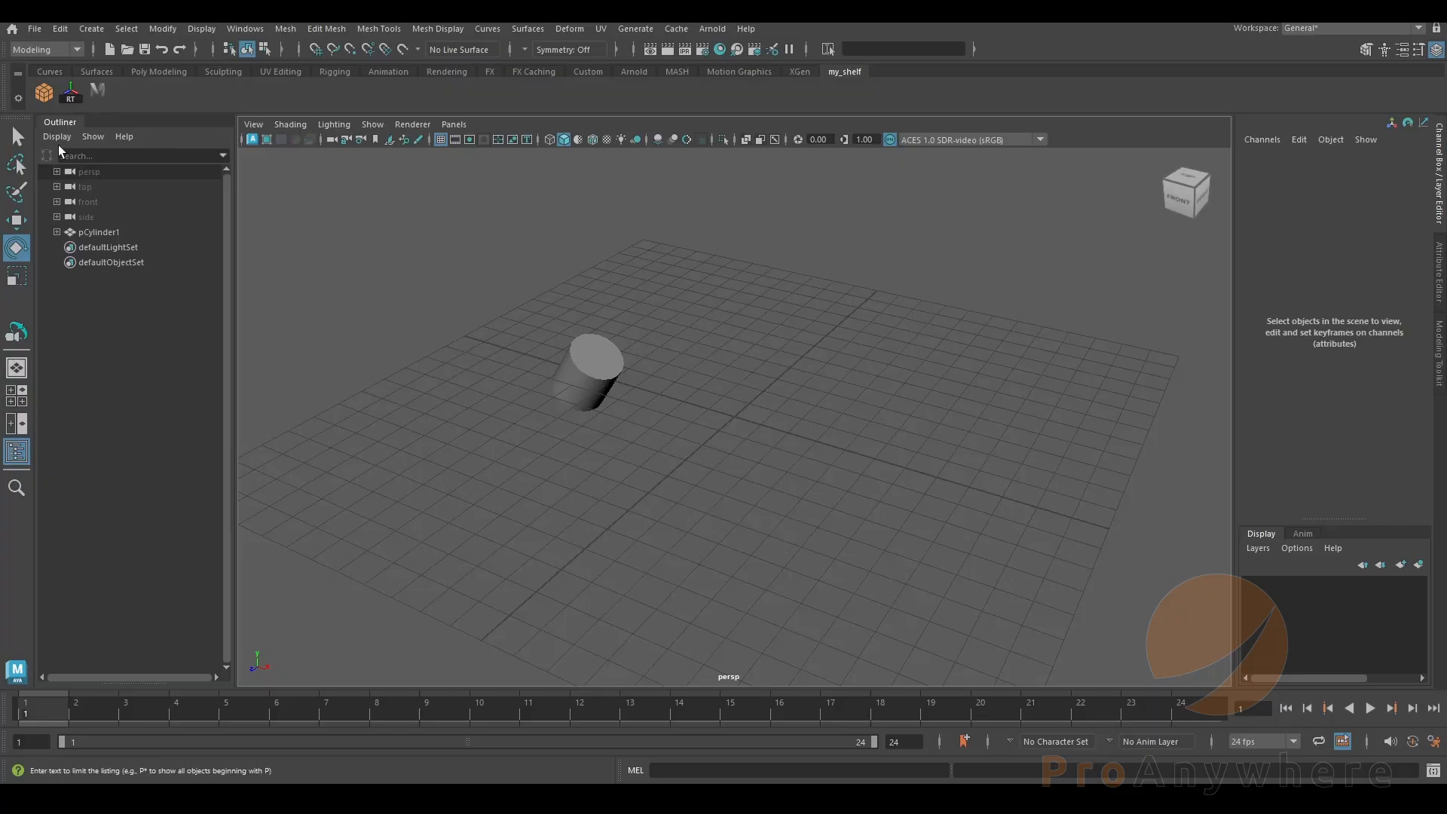
- Open the Shelf Editor, select the polyCylinder shortcut in my_shelf, and place the editor clear of the cylinder
left_click(19, 100)
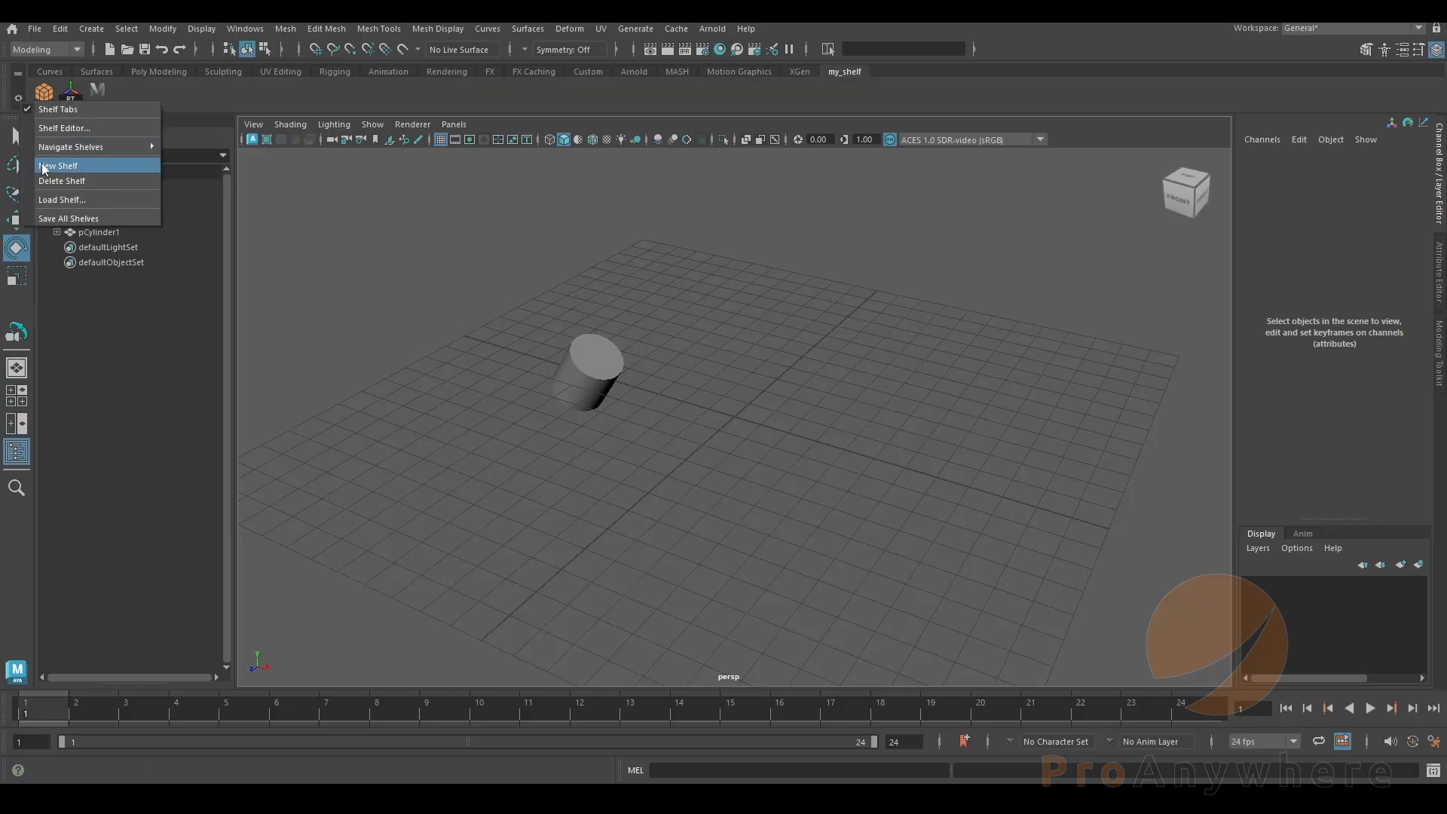
left_click(67, 130)
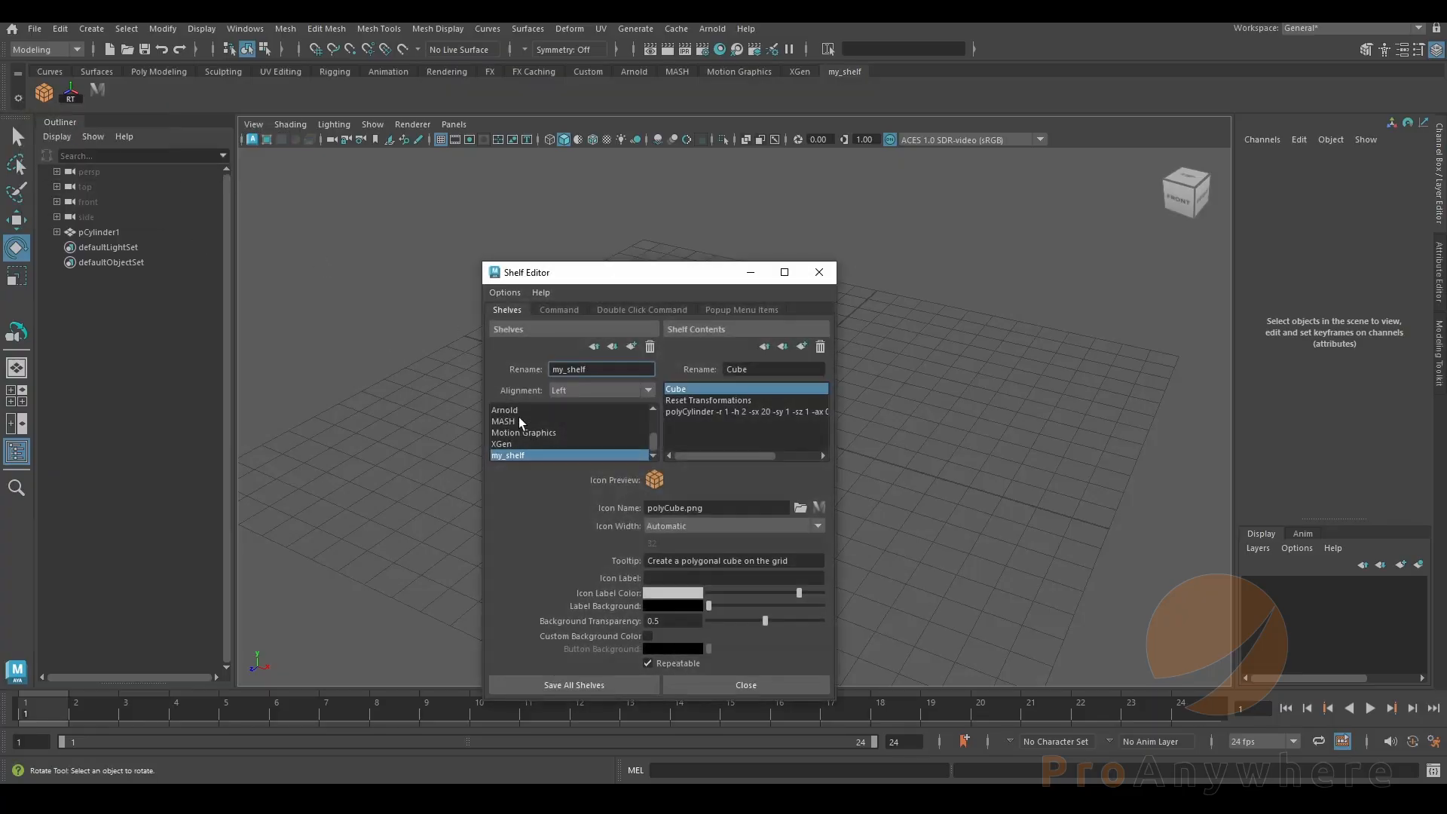
scroll(541, 419, "up", 3)
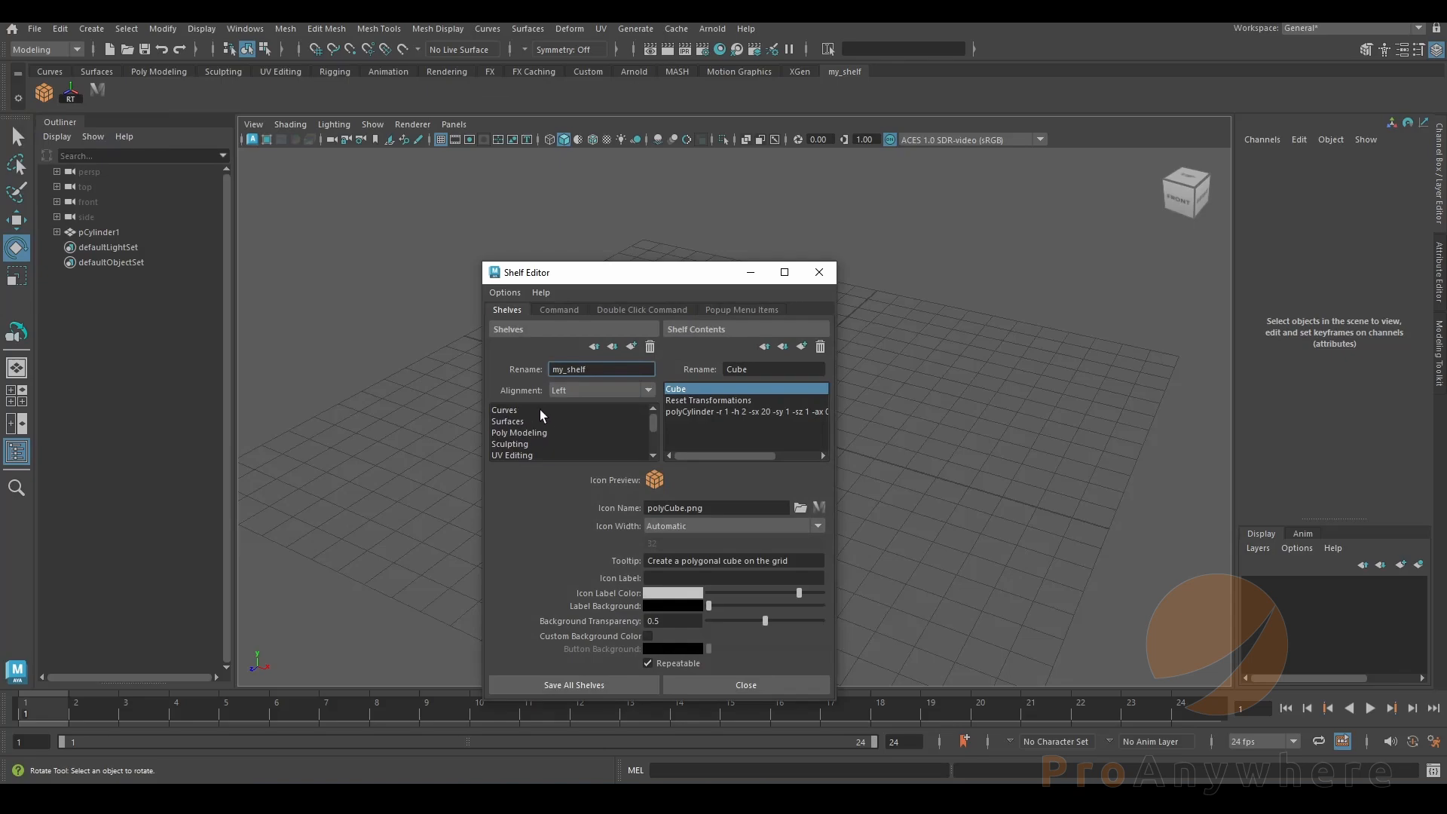
scroll(541, 410, "down", 3)
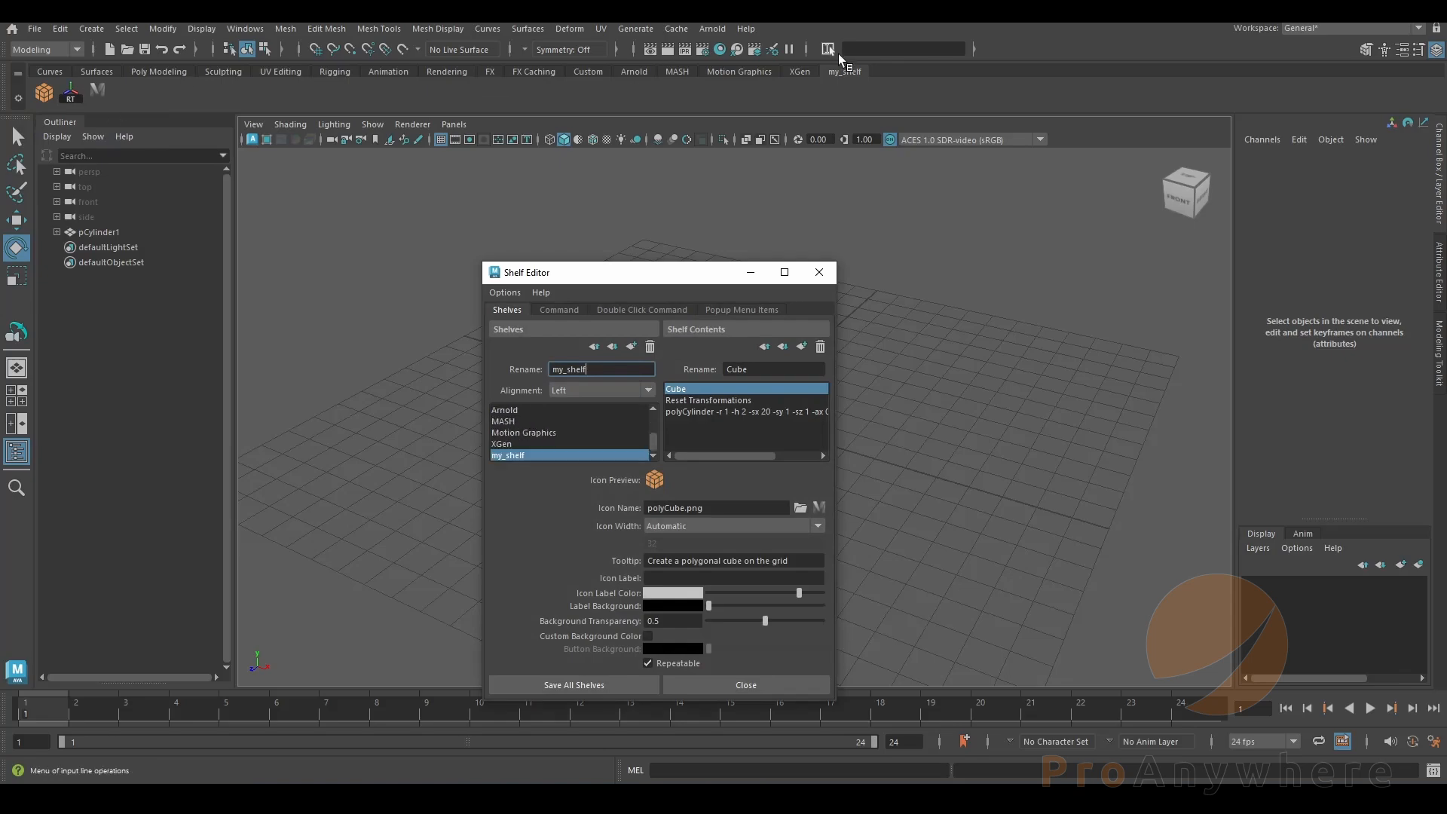
left_click(516, 456)
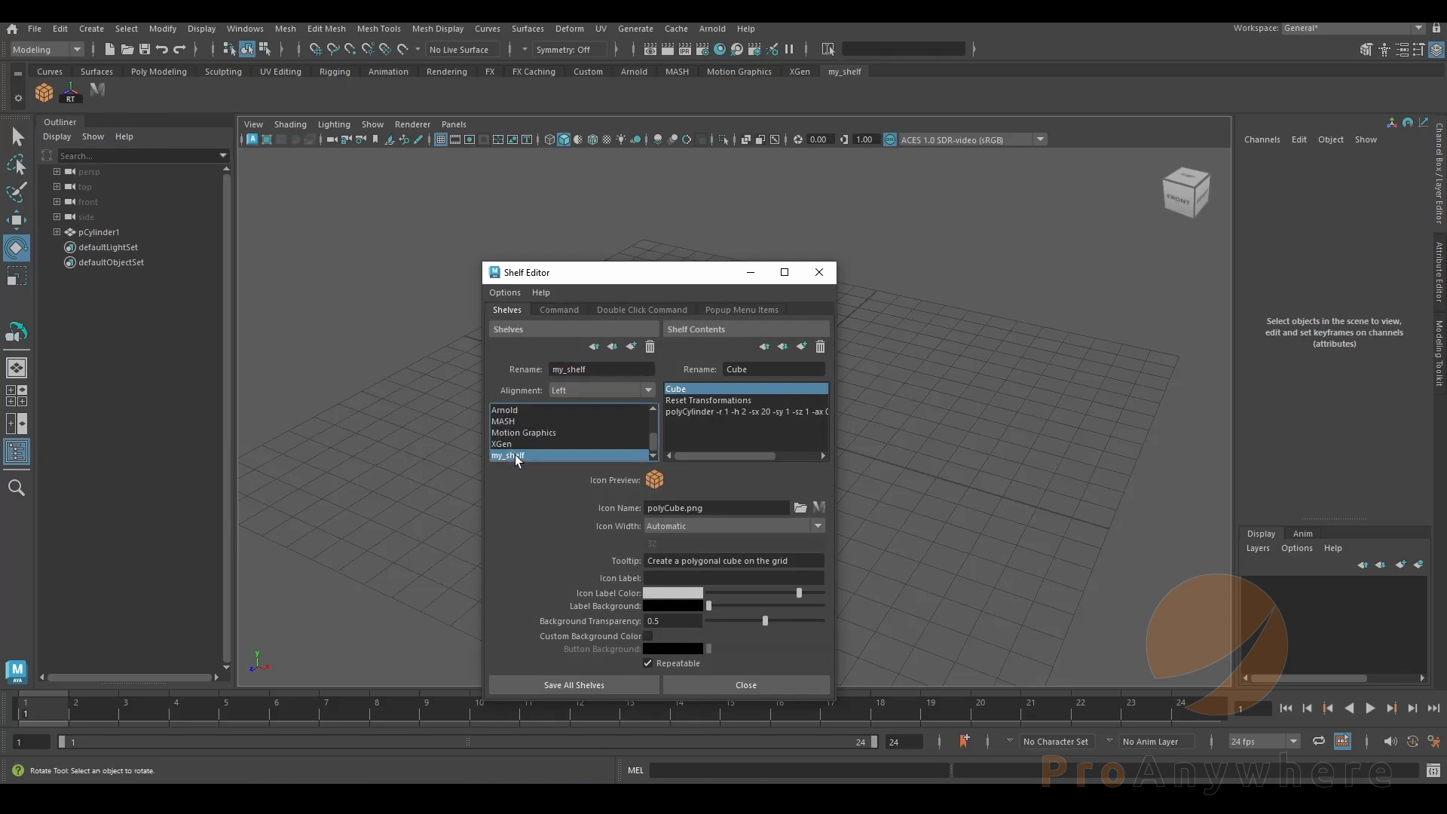
left_click(697, 411)
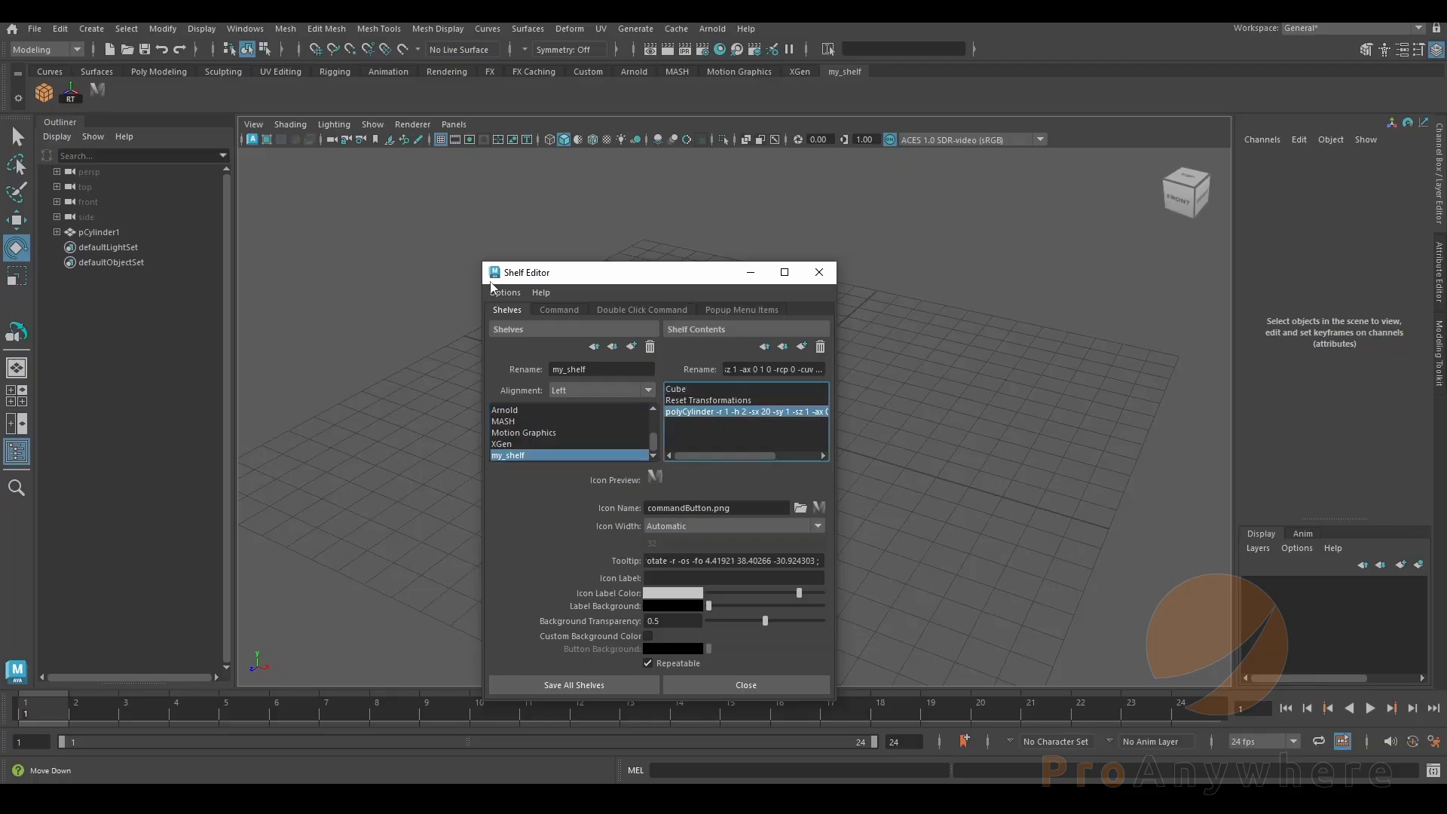
left_click_drag(592, 275, 956, 244)
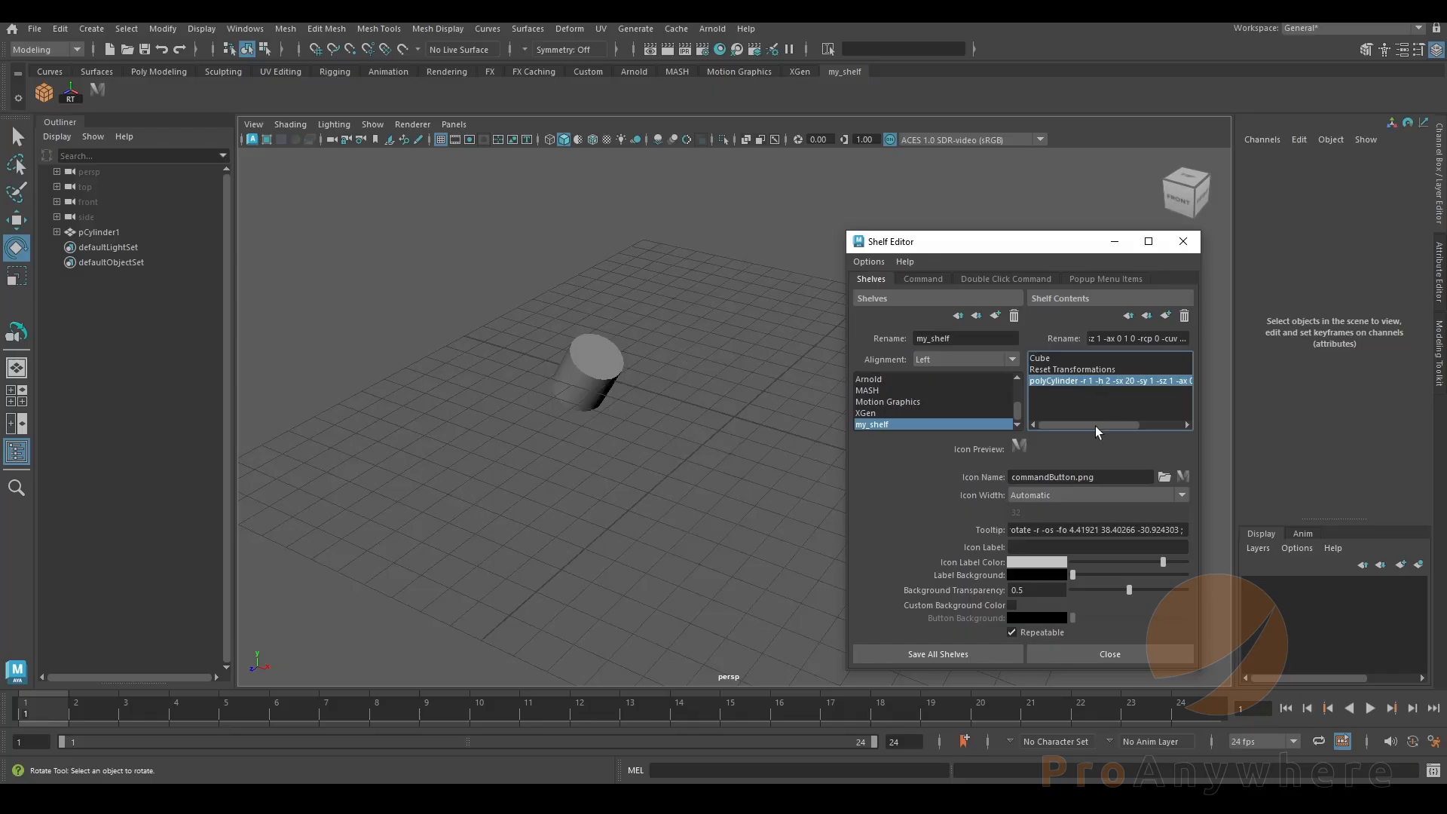
- Set the polyCylinder shortcut's icon label to "My Cylinder" and save all shelves
left_click(1041, 548)
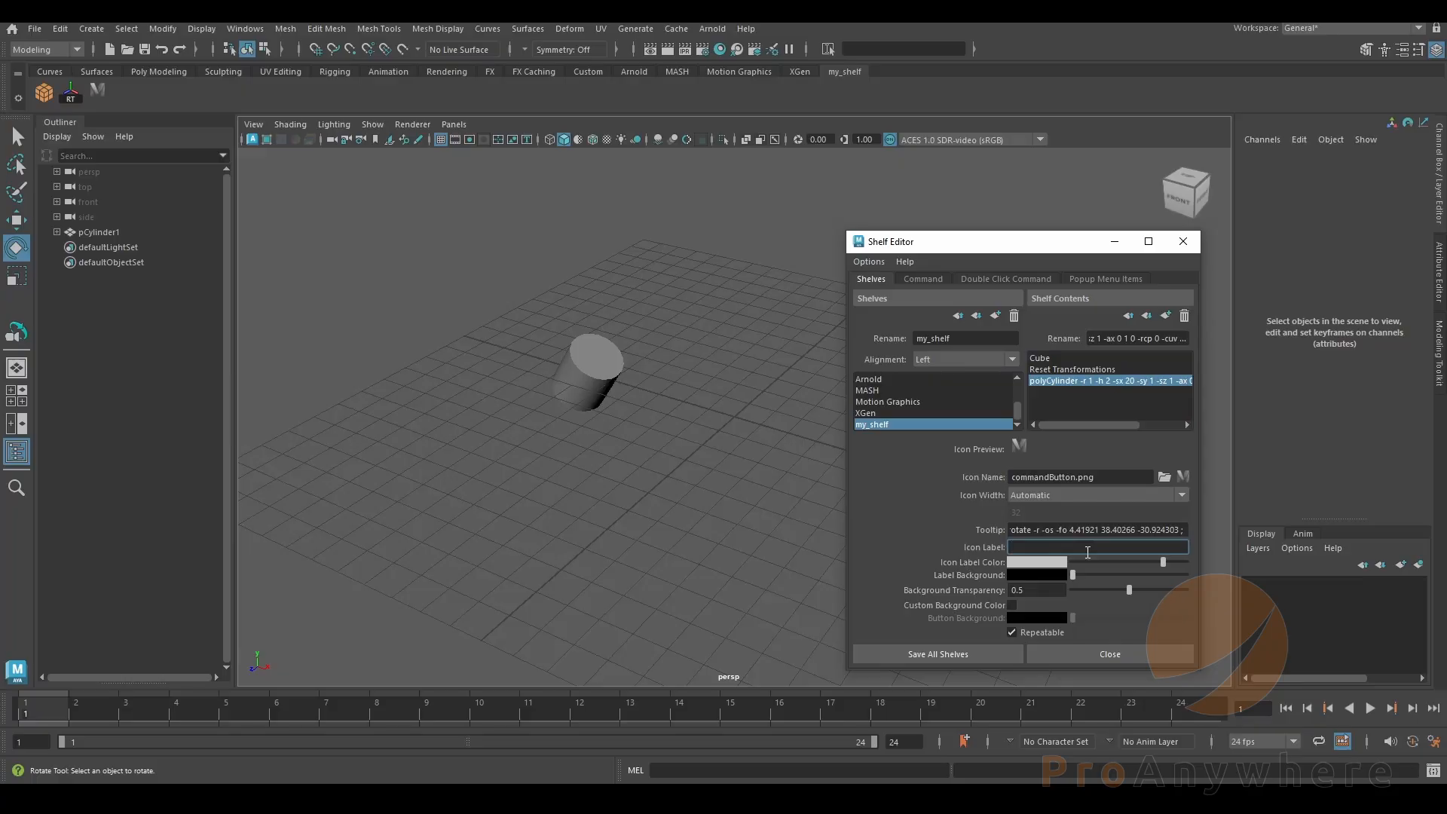
type("My Cyc")
key("BackSpace")
type("linder")
left_click(921, 656)
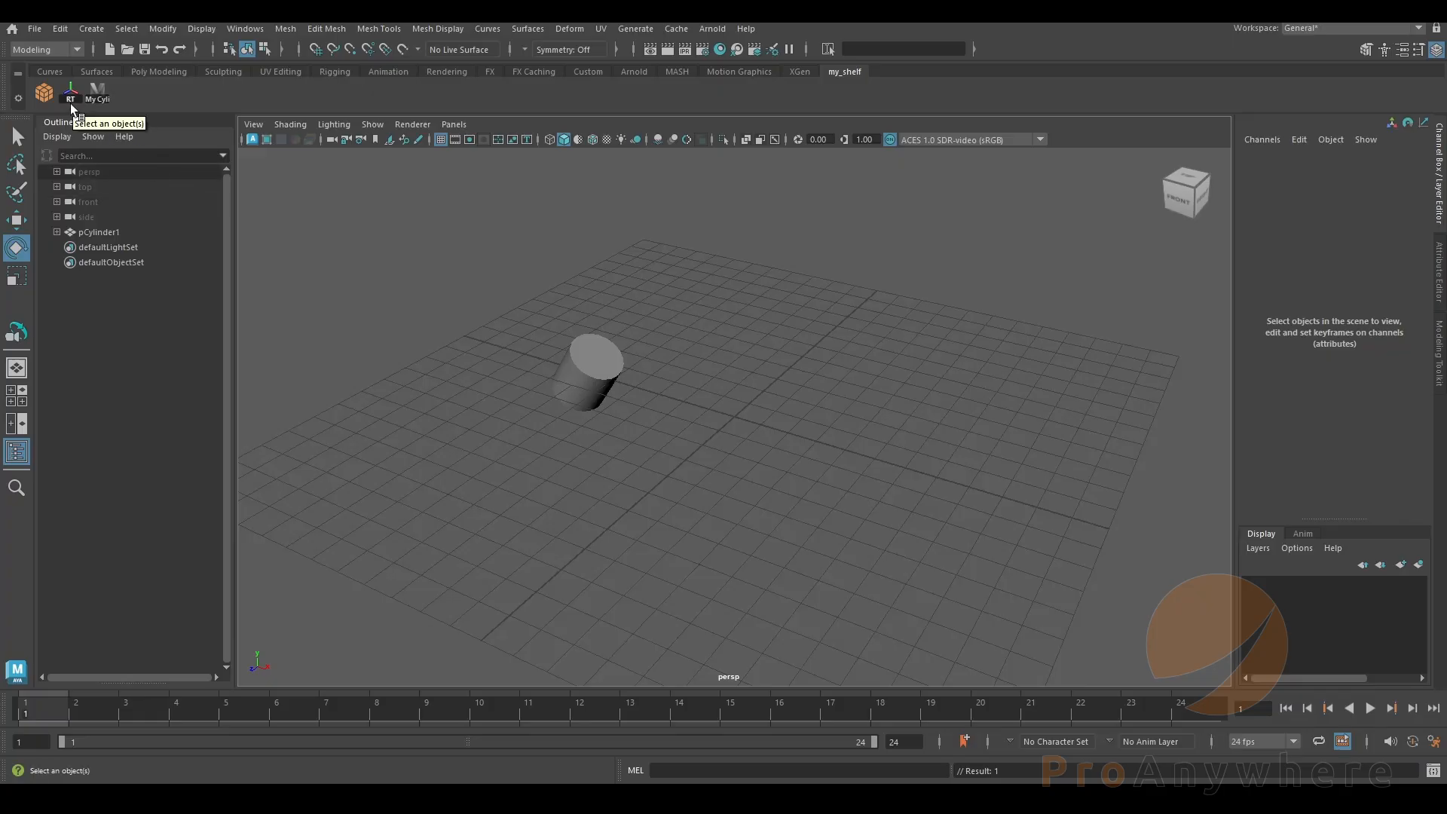
left_click(126, 28)
mouse_move(163, 30)
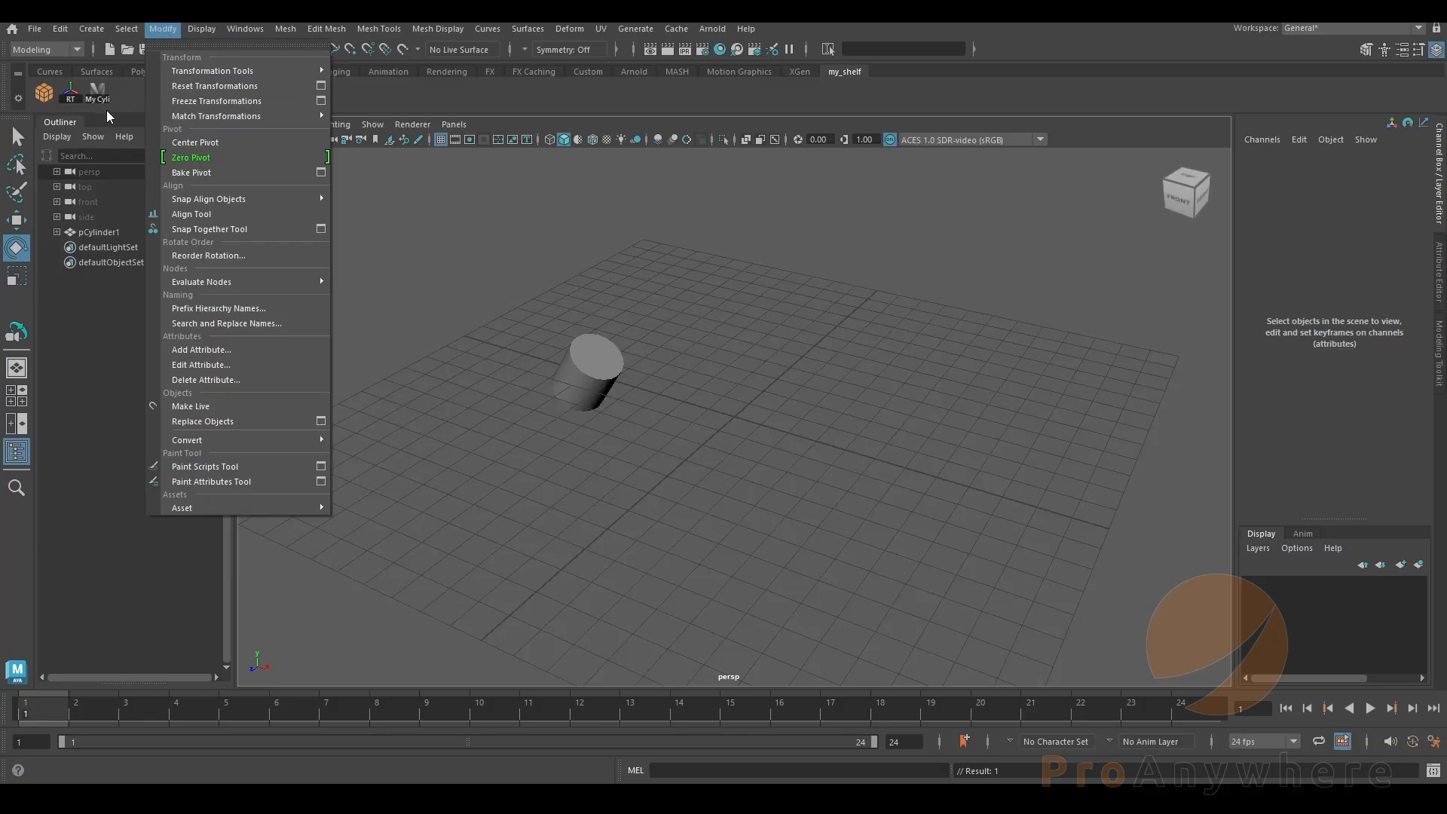
left_click(443, 425)
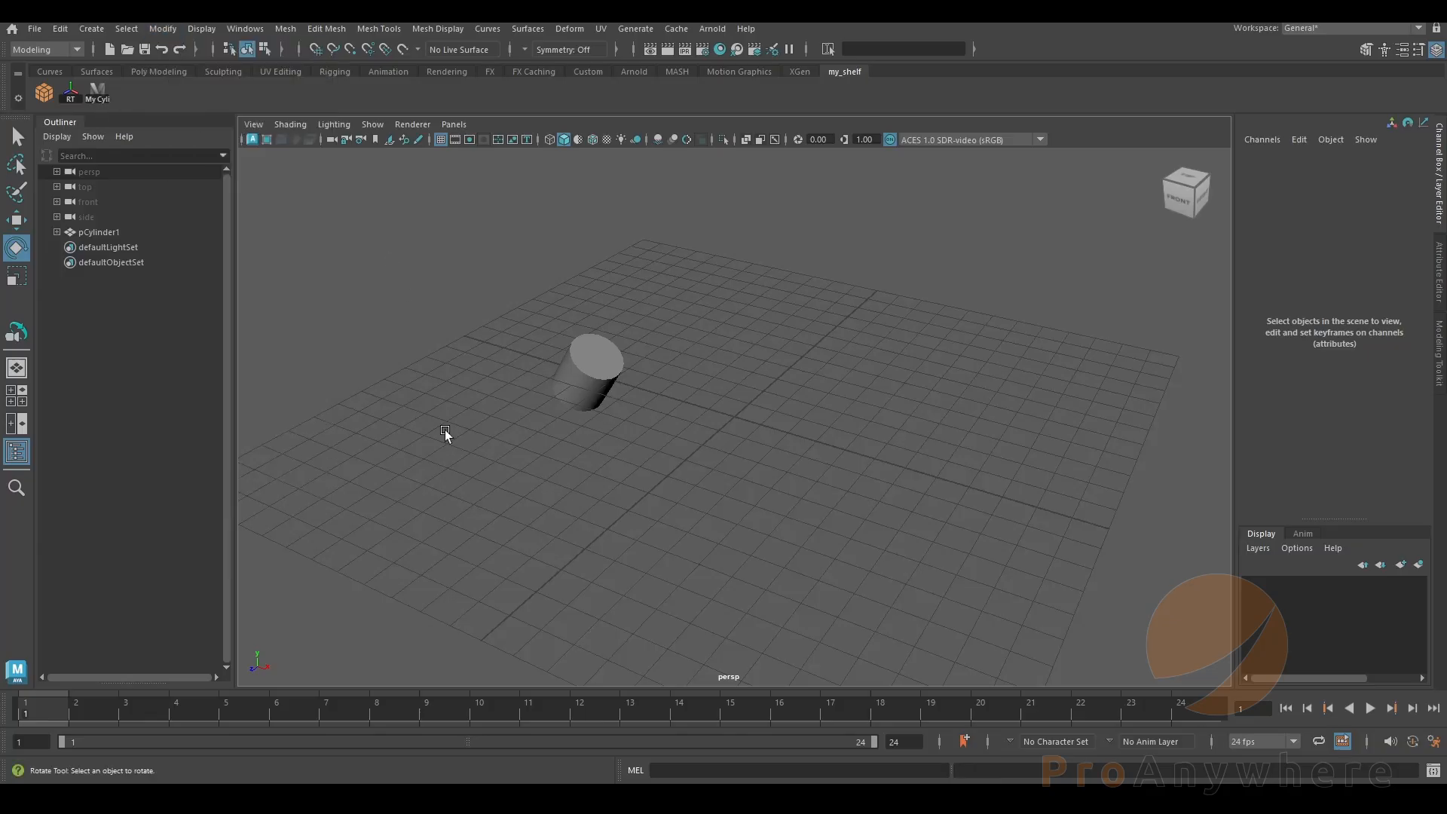
- Reopen the Shelf Editor, check where the polyCylinder shortcut's icon image can be chosen, and close the editor
left_click(17, 100)
left_click(59, 131)
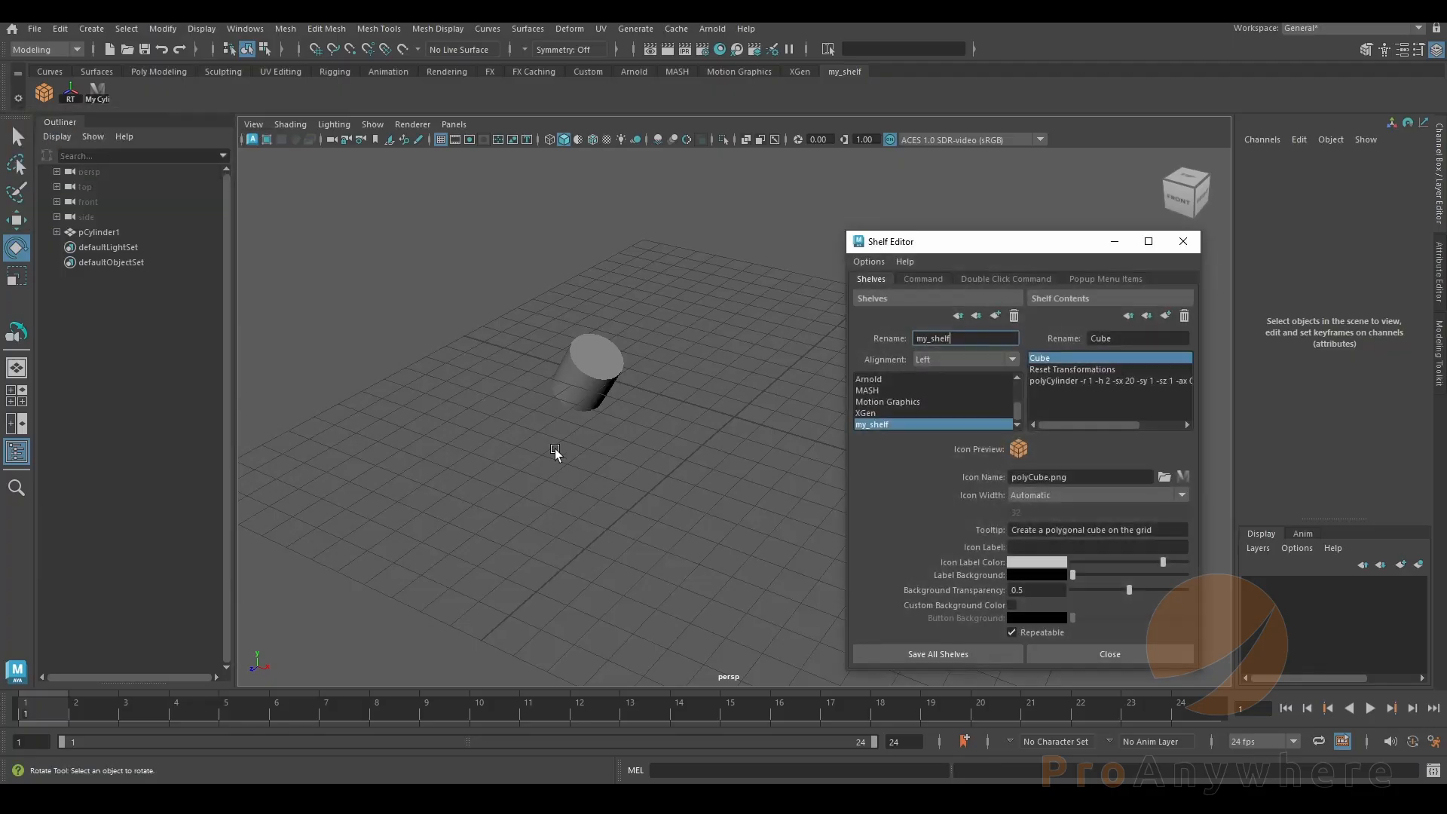
left_click(1057, 381)
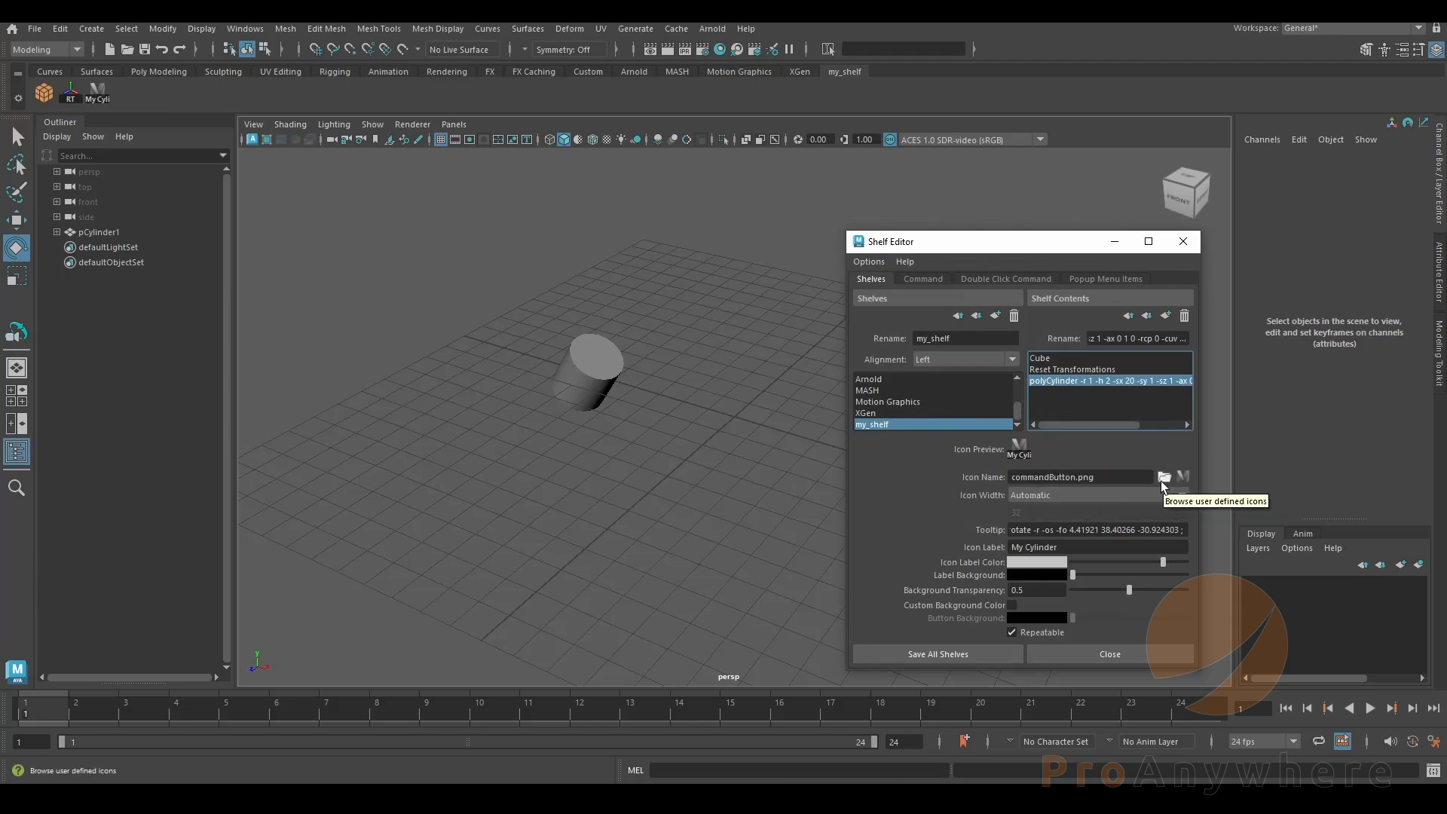
left_click(1184, 242)
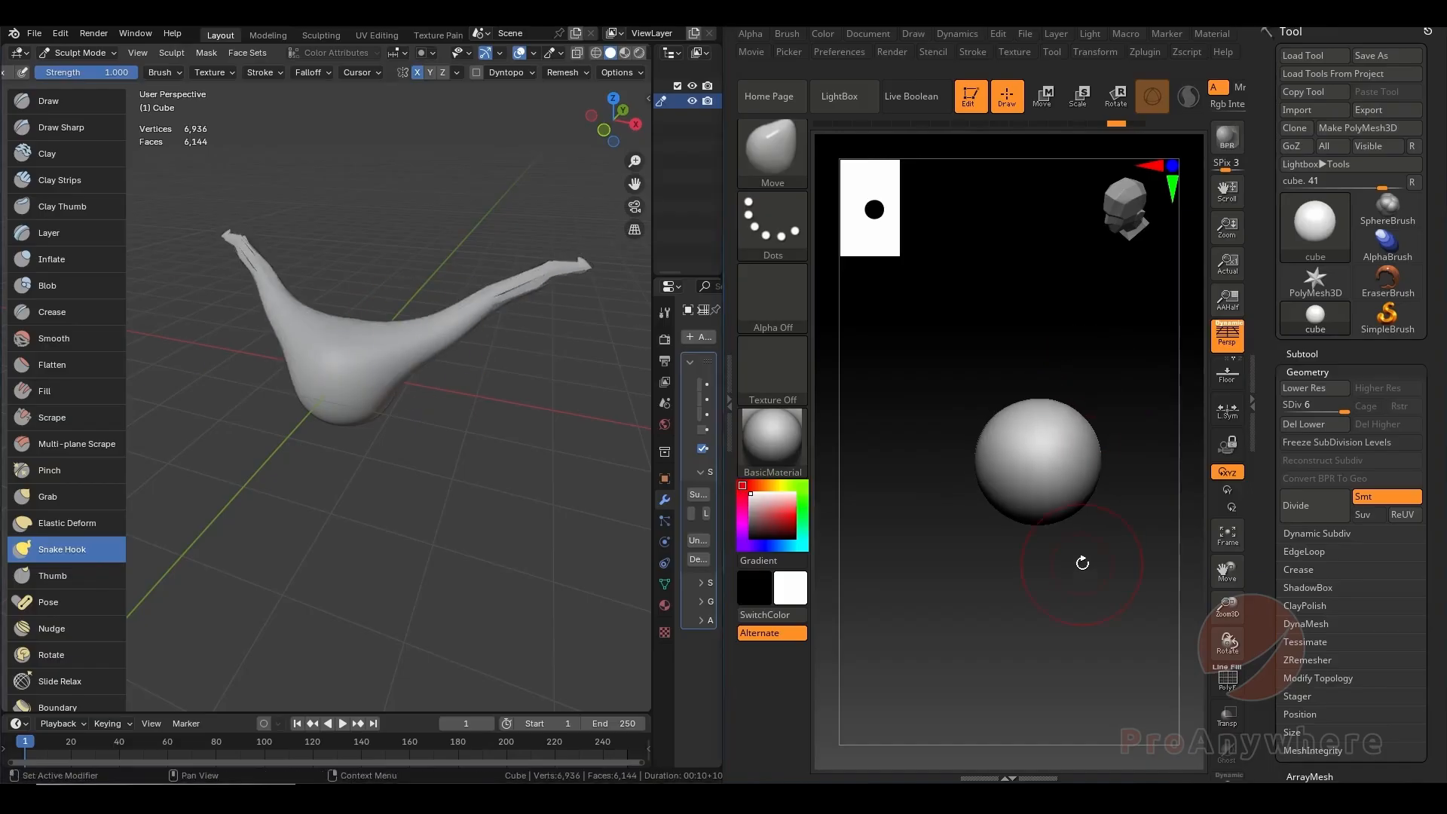